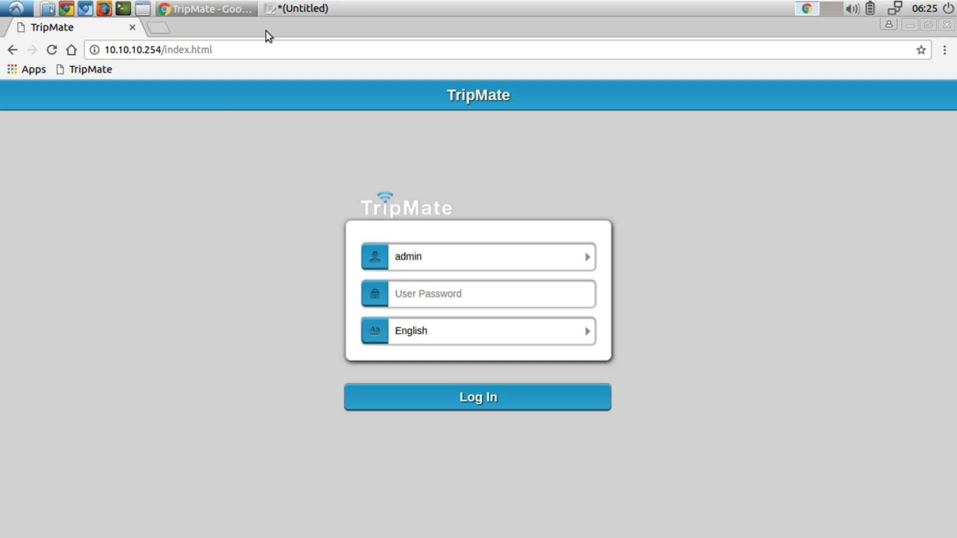
Step: Copy the password from the open text note and log in to TripMate as admin by pasting it into the password field
{"action": "left_click", "coordinate": [283, 9]}
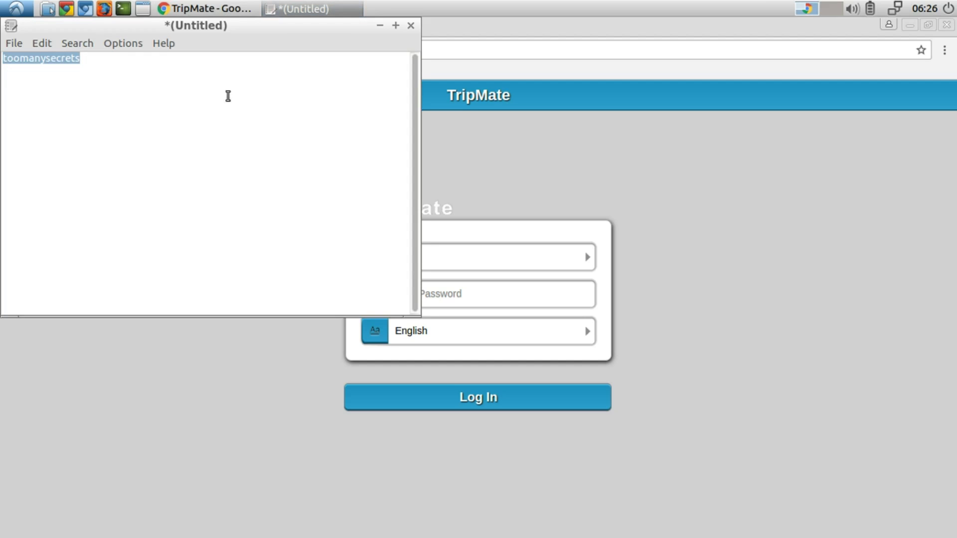
{"action": "double_click", "coordinate": [55, 58]}
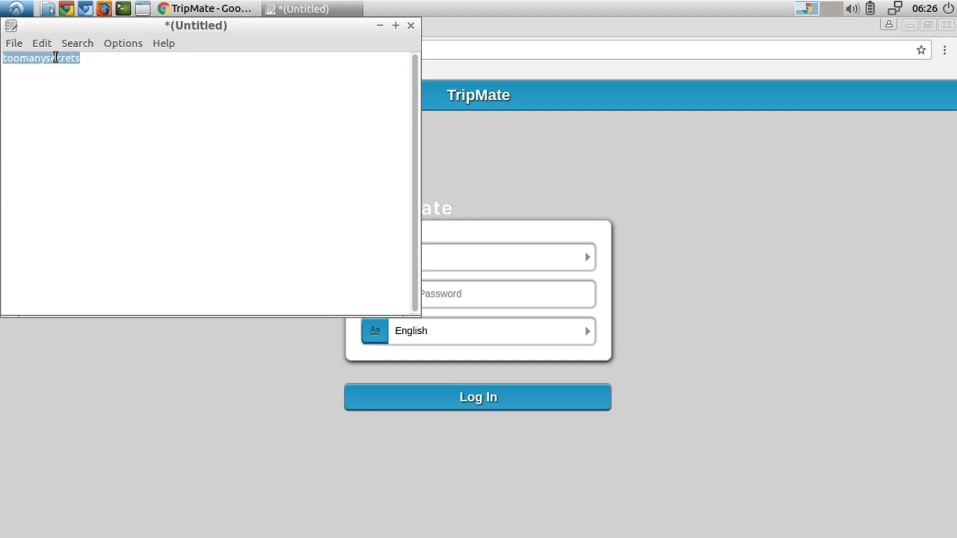
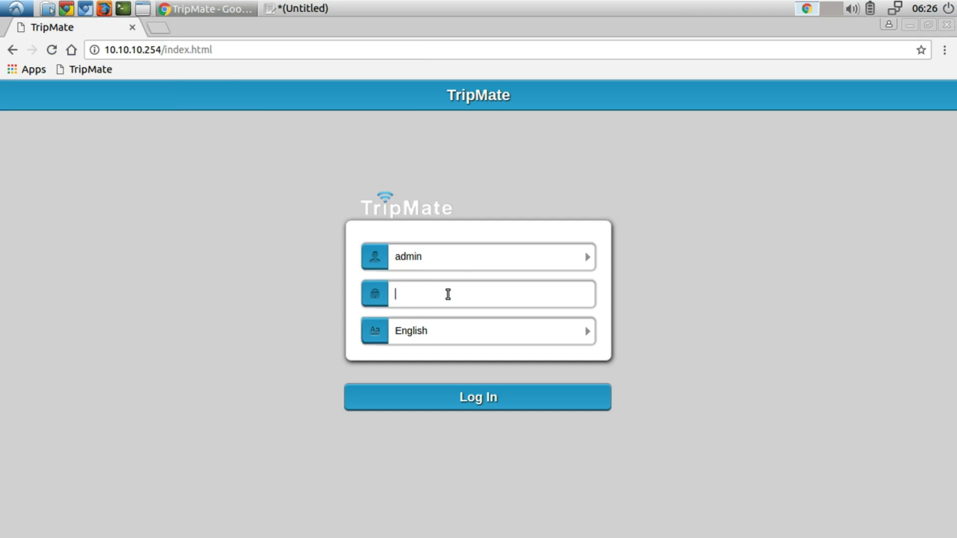
{"action": "middle_click", "coordinate": [448, 294]}
{"action": "left_click", "coordinate": [450, 401]}
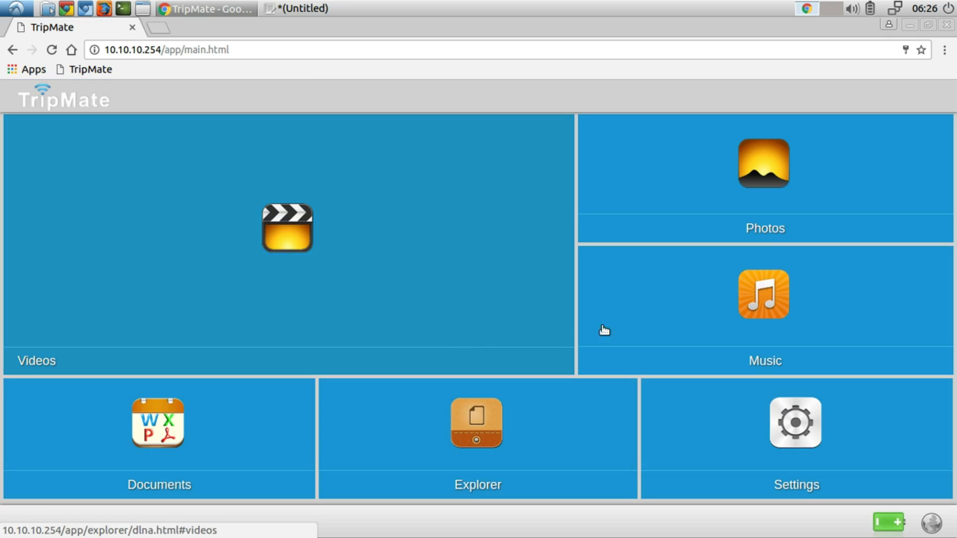
Step: Open the TripMate settings and view the device's storage information
{"action": "left_click", "coordinate": [802, 442]}
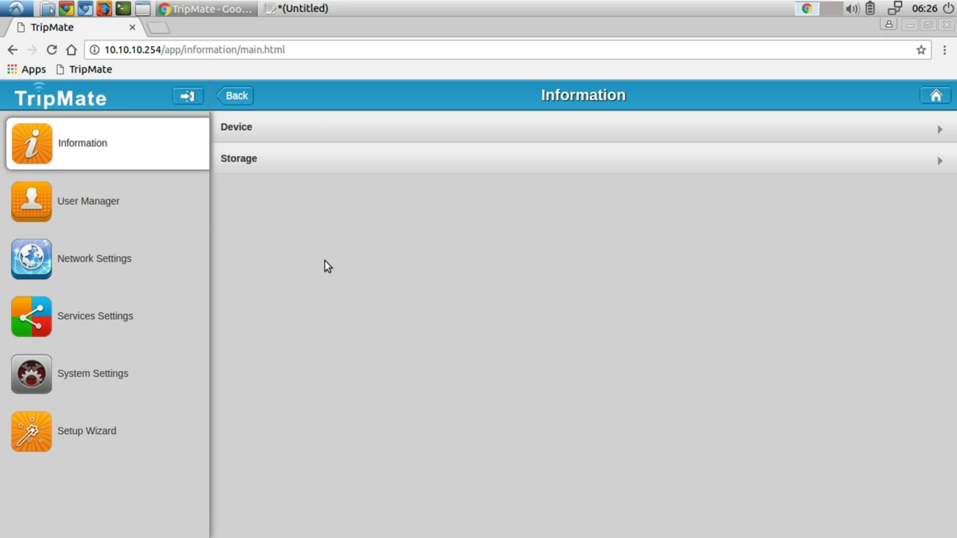
{"action": "left_click", "coordinate": [285, 159]}
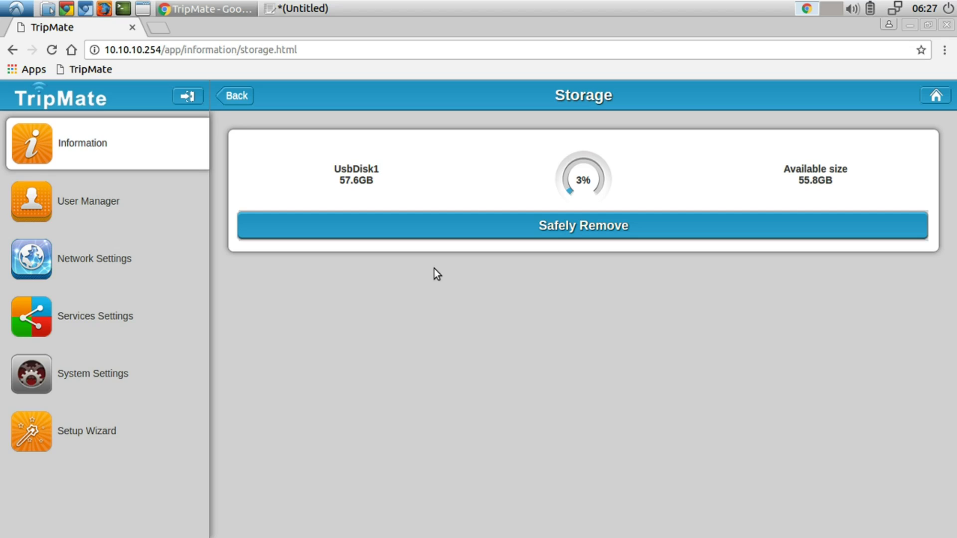
Step: Switch the guest account off in the user management settings
{"action": "left_click", "coordinate": [119, 200]}
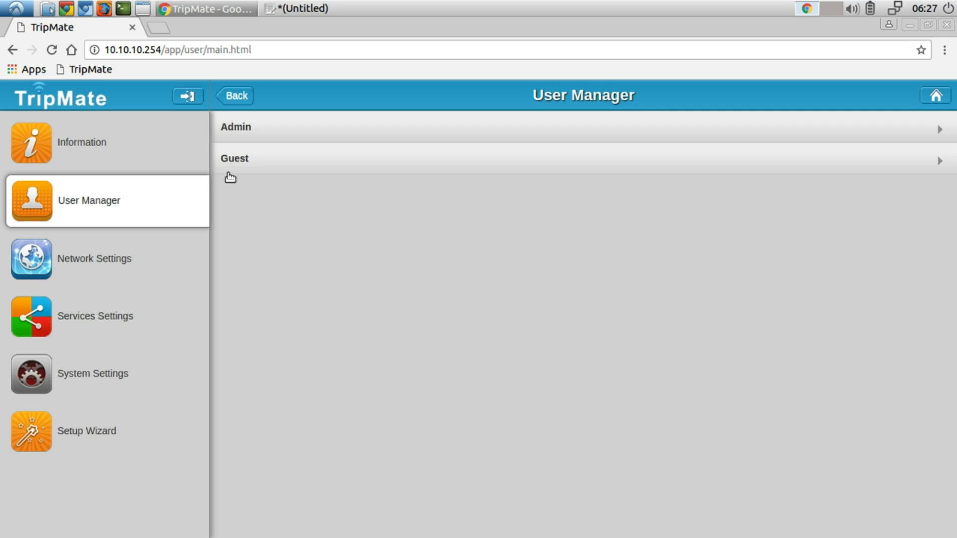
{"action": "left_click", "coordinate": [248, 163]}
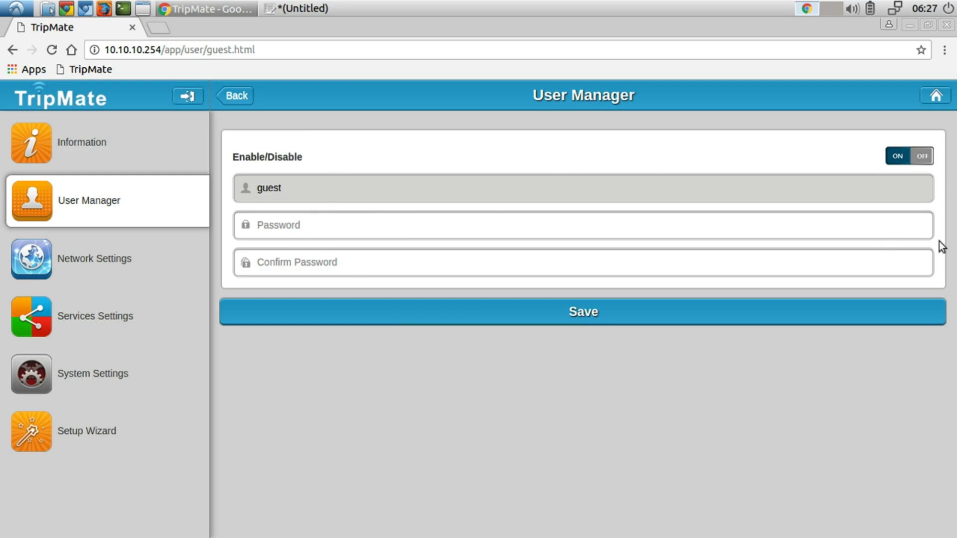
{"action": "left_click", "coordinate": [920, 157]}
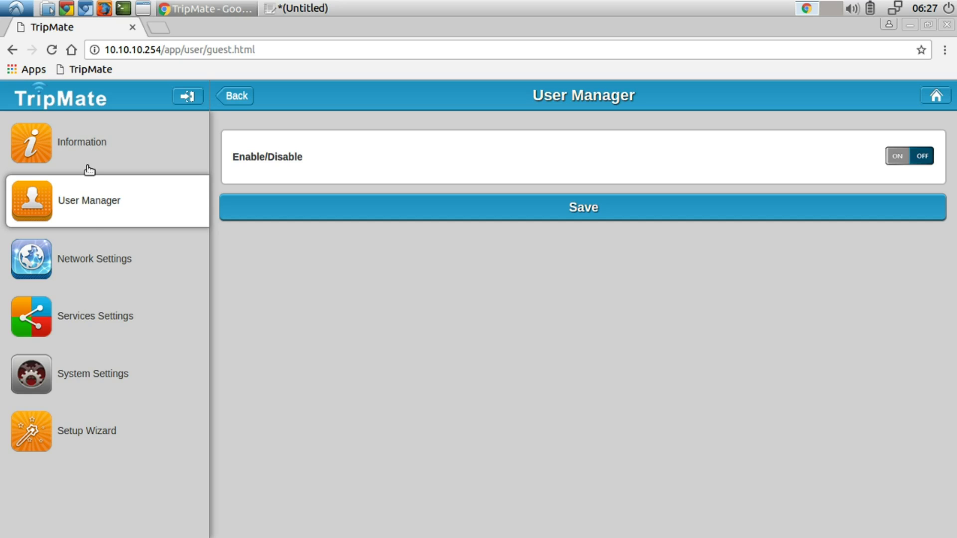
Step: Examine the host name and its naming rules in the network settings, and return to the network settings overview
{"action": "left_click", "coordinate": [107, 263]}
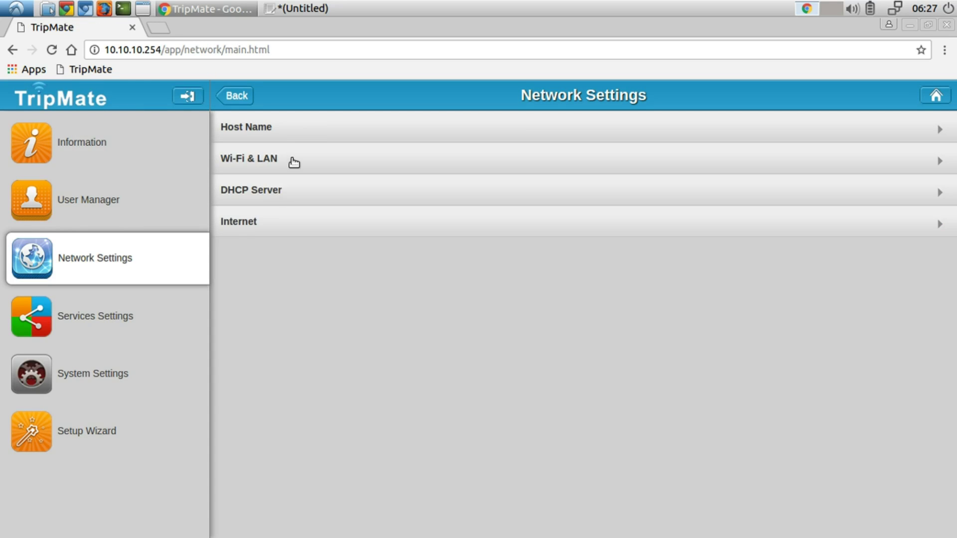
{"action": "left_click", "coordinate": [304, 135]}
{"action": "double_click", "coordinate": [331, 177]}
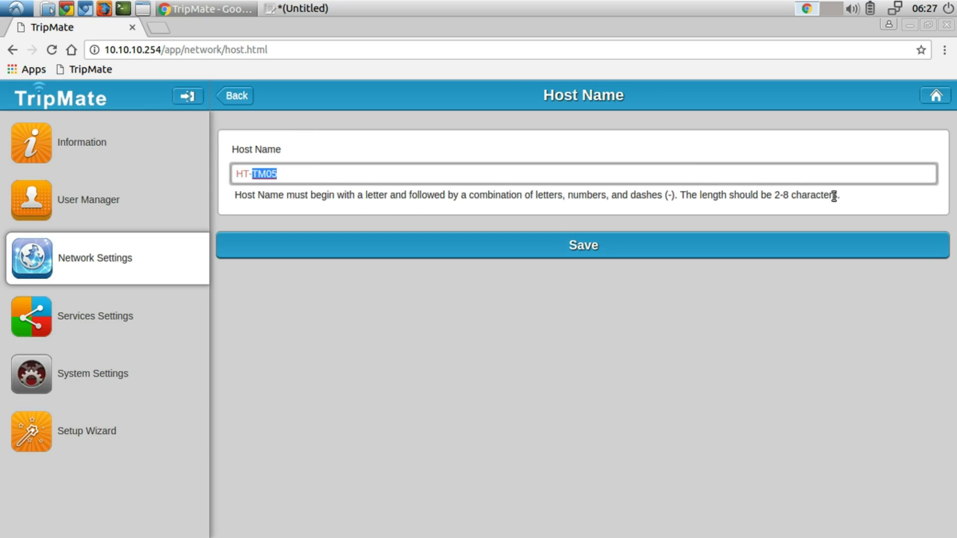
{"action": "triple_click", "coordinate": [289, 176]}
{"action": "double_click", "coordinate": [291, 177]}
{"action": "left_click", "coordinate": [291, 177]}
{"action": "left_click", "coordinate": [242, 100]}
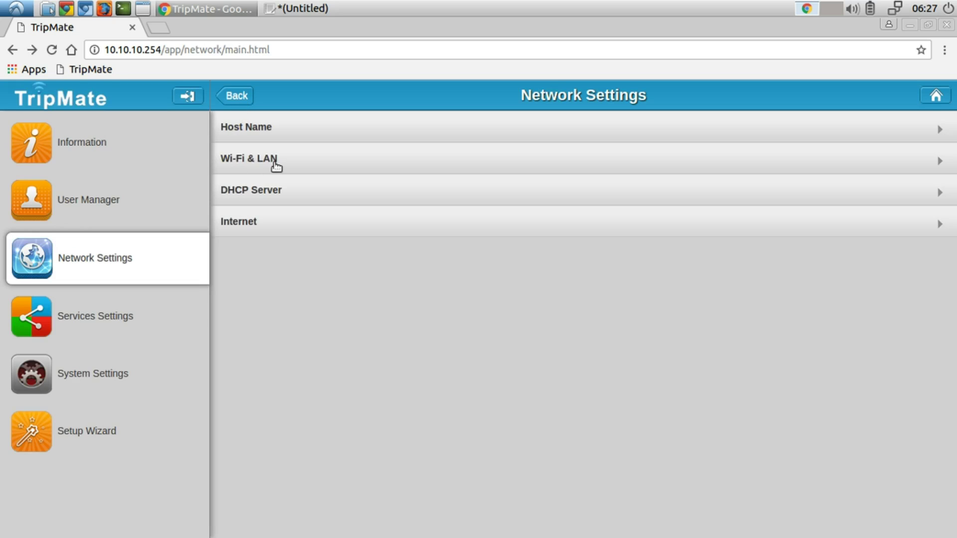
Step: Review the Wi-Fi & LAN settings, set the Wi-Fi channel to 3, save, and return to the network settings overview
{"action": "left_click", "coordinate": [276, 163]}
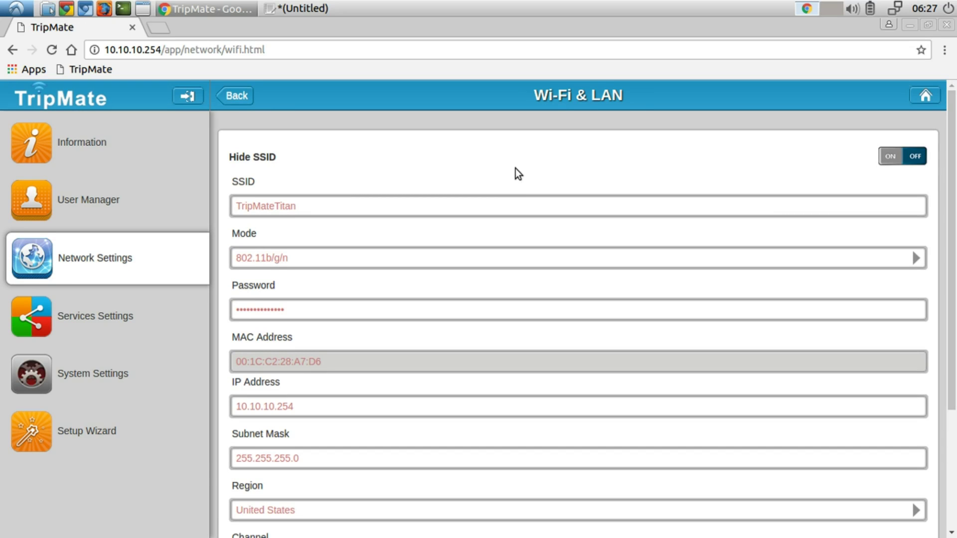
{"action": "scroll", "coordinate": [515, 168], "scroll_direction": "down", "scroll_amount": 3}
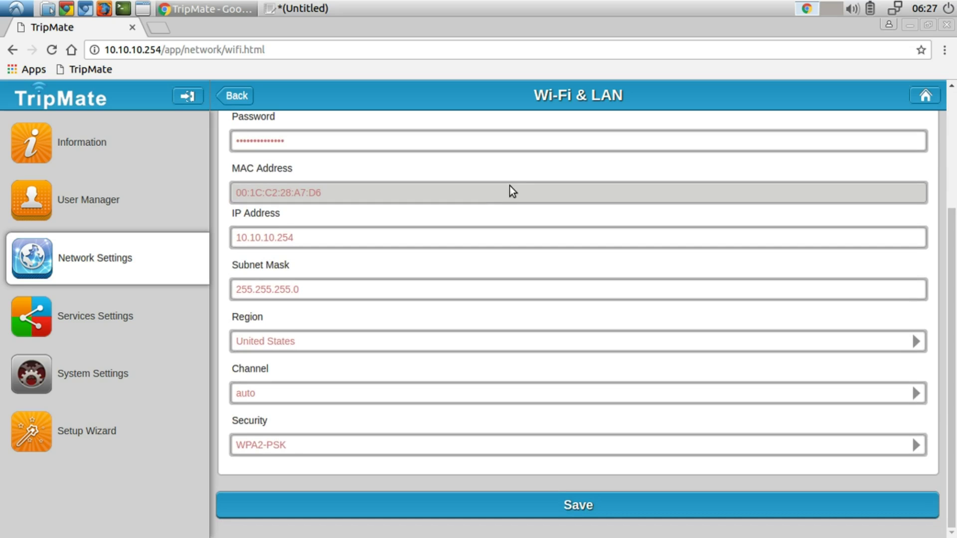
{"action": "scroll", "coordinate": [509, 185], "scroll_direction": "up", "scroll_amount": 3}
{"action": "scroll", "coordinate": [510, 185], "scroll_direction": "down", "scroll_amount": 3}
{"action": "left_click", "coordinate": [507, 401]}
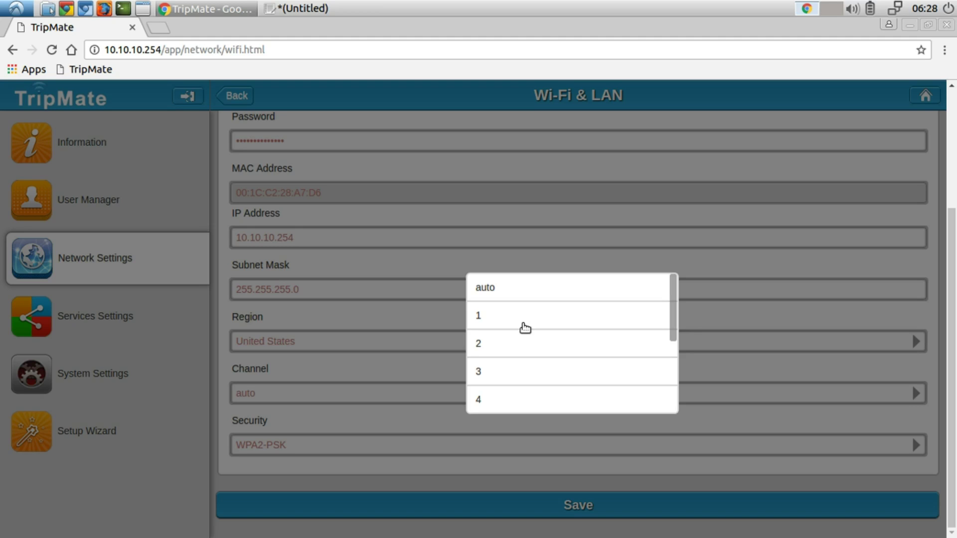
{"action": "left_click", "coordinate": [519, 375]}
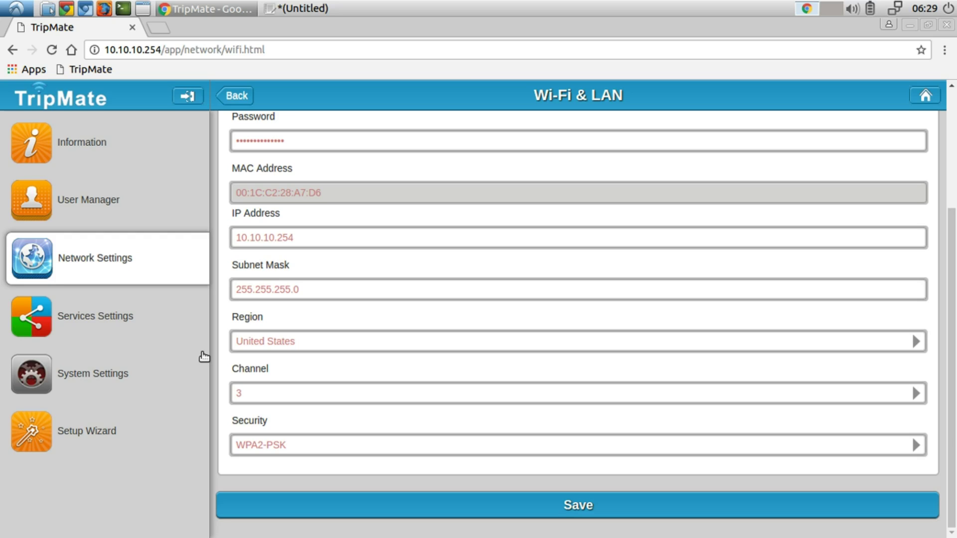
{"action": "left_click", "coordinate": [254, 506]}
{"action": "scroll", "coordinate": [291, 468], "scroll_direction": "up", "scroll_amount": 3}
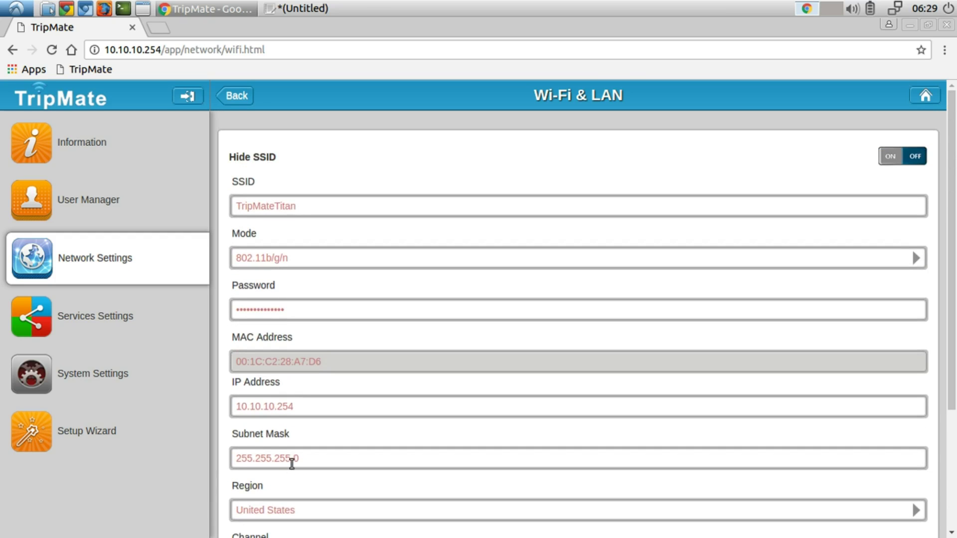
{"action": "scroll", "coordinate": [292, 464], "scroll_direction": "down", "scroll_amount": 3}
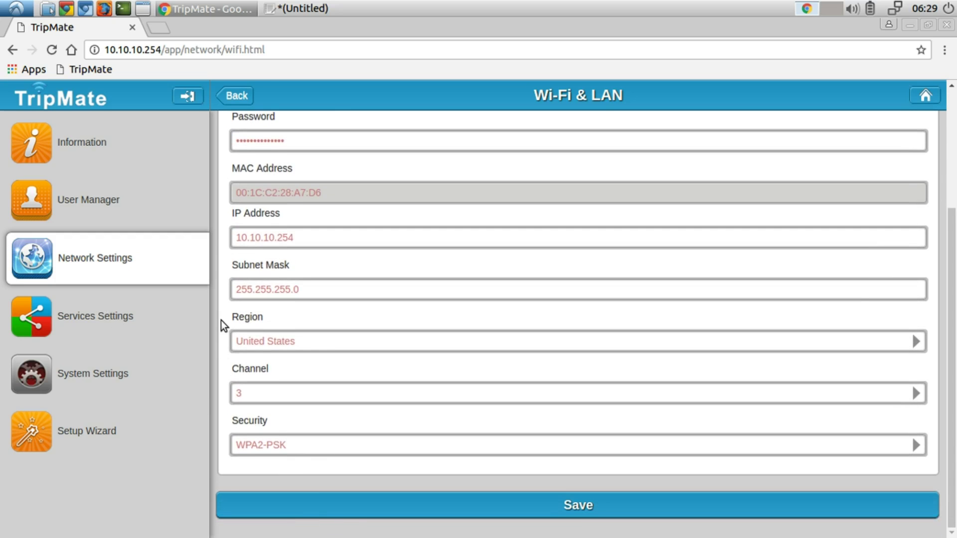
{"action": "scroll", "coordinate": [223, 325], "scroll_direction": "up", "scroll_amount": 3}
{"action": "left_click", "coordinate": [234, 97]}
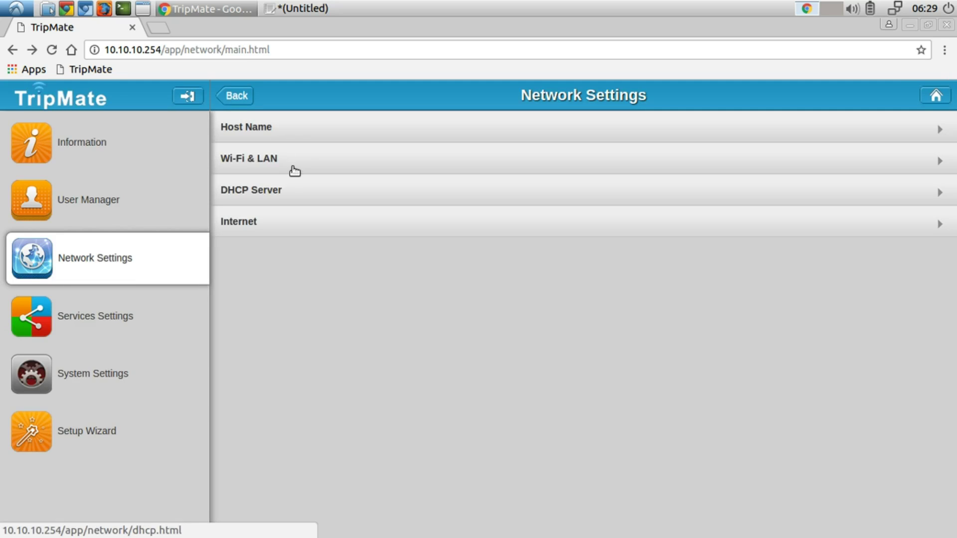
Step: Replace the primary DNS in the DHCP server settings with 208.67.222.222
{"action": "left_click", "coordinate": [283, 197]}
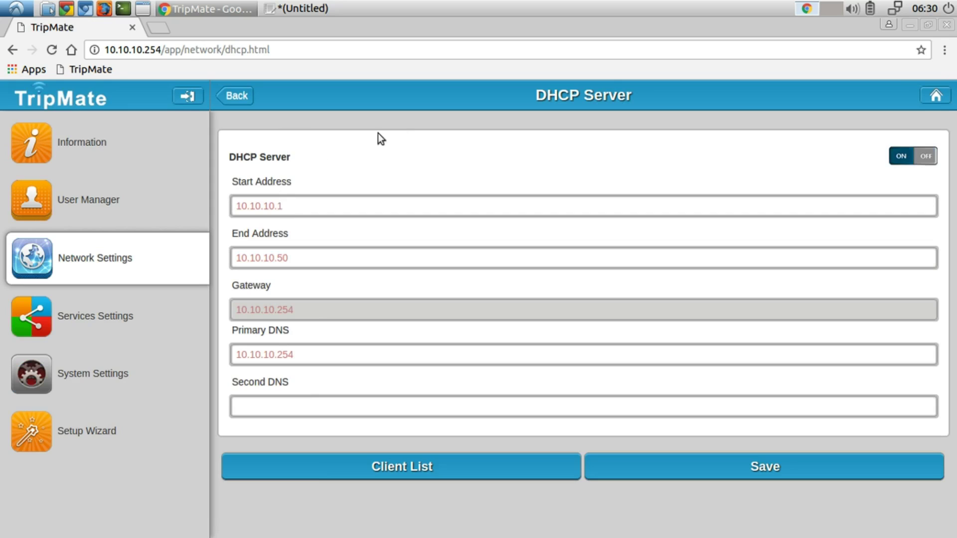
{"action": "double_click", "coordinate": [317, 356]}
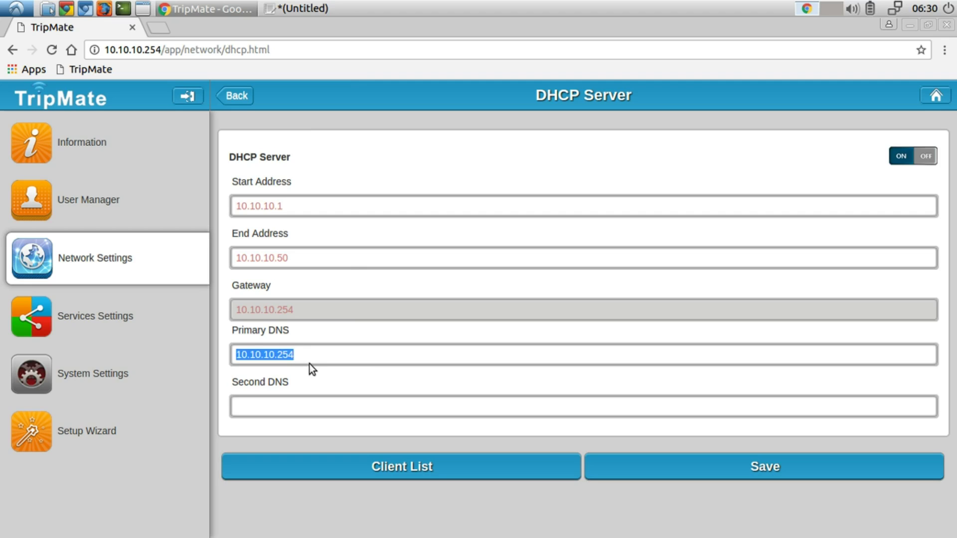
{"action": "left_click", "coordinate": [309, 364]}
{"action": "double_click", "coordinate": [298, 352]}
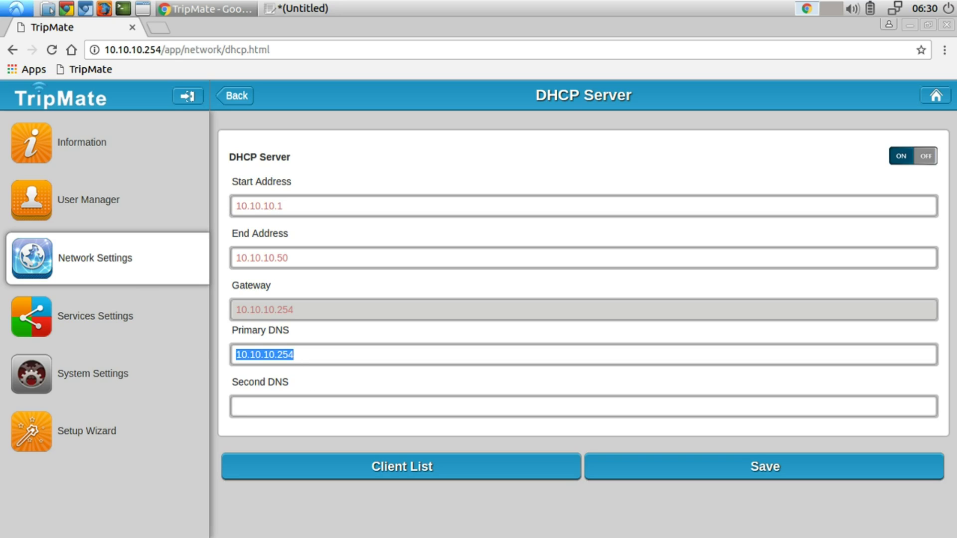
{"action": "left_click", "coordinate": [211, 10]}
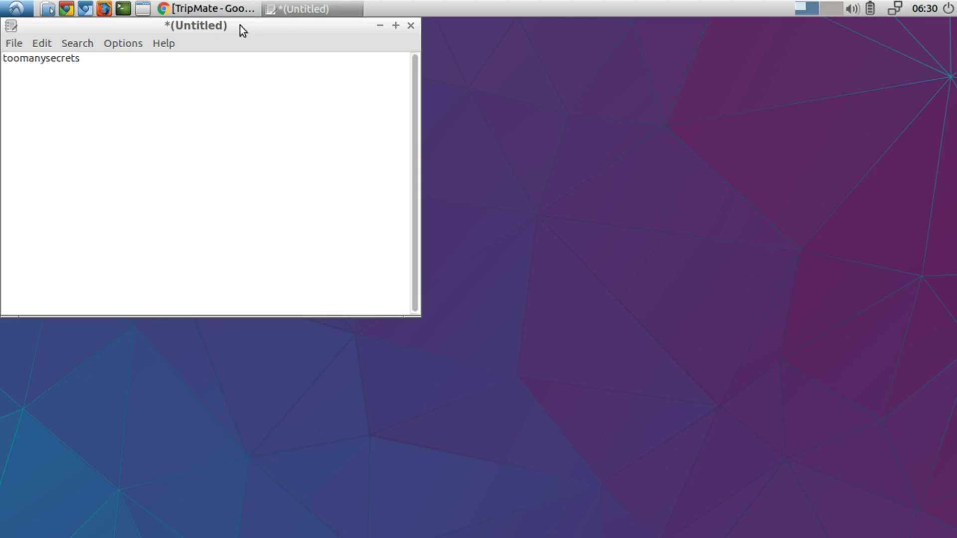
{"action": "left_click", "coordinate": [218, 11]}
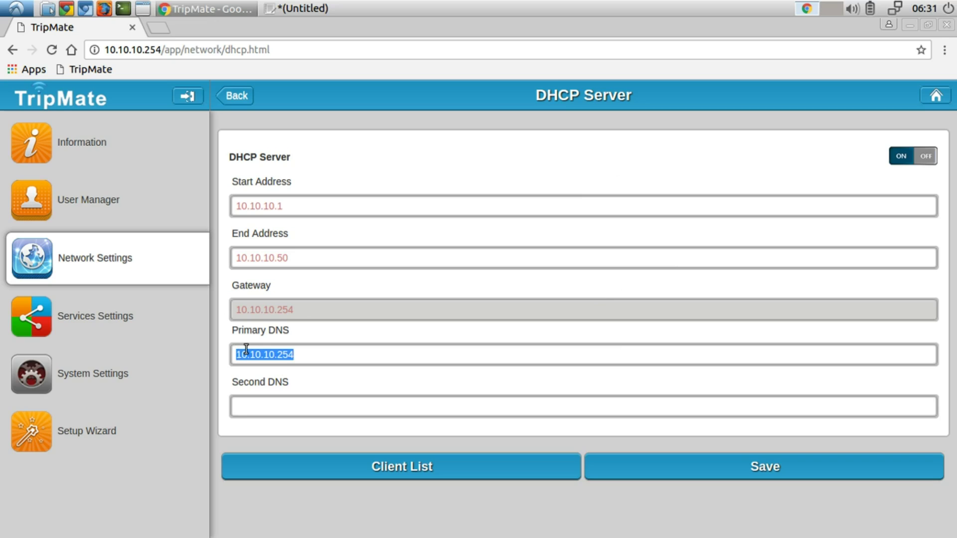
{"action": "type", "text": "208.67."}
{"action": "type", "text": "222.222"}
Step: Set the second DNS to 208.67.220.220 and save the DHCP server settings
{"action": "left_click", "coordinate": [343, 400]}
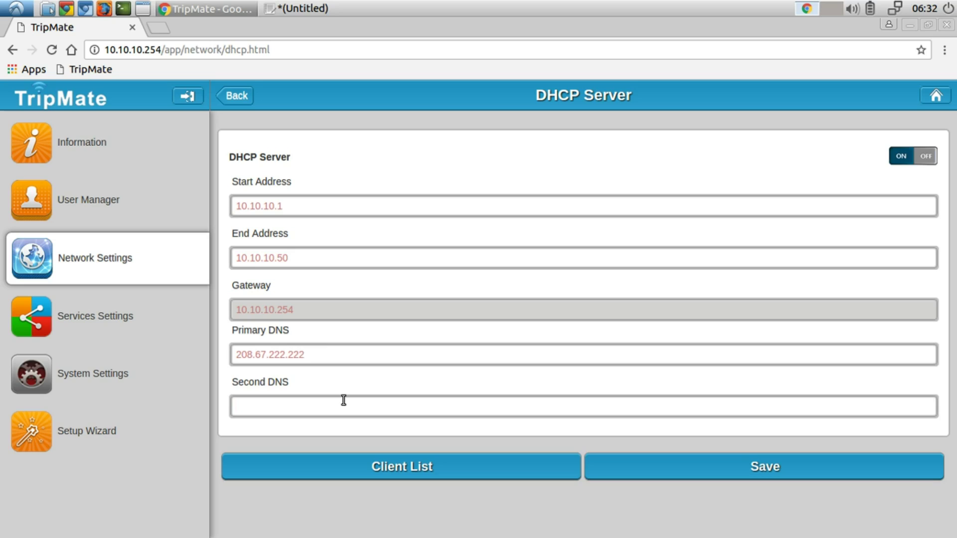
{"action": "type", "text": "208.67.220.220"}
{"action": "left_click", "coordinate": [796, 478]}
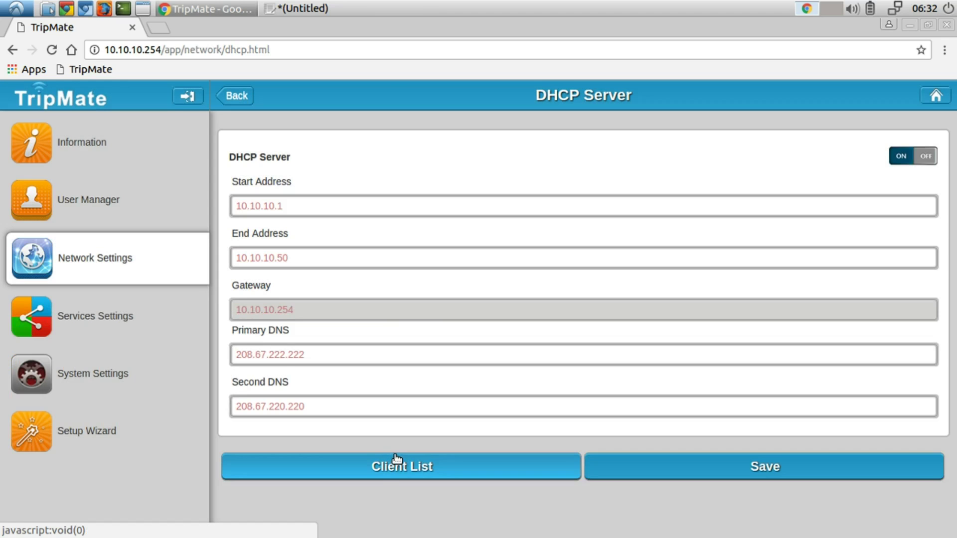
Step: Open the DHCP client list and examine the names of the connected clients
{"action": "left_click", "coordinate": [395, 464]}
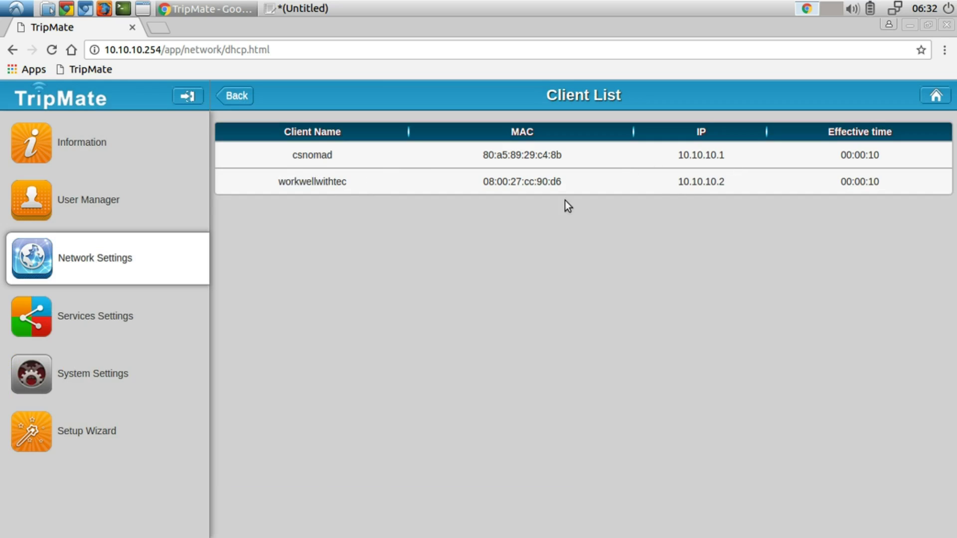
{"action": "double_click", "coordinate": [275, 183]}
{"action": "double_click", "coordinate": [305, 156]}
{"action": "double_click", "coordinate": [317, 157]}
{"action": "double_click", "coordinate": [313, 182]}
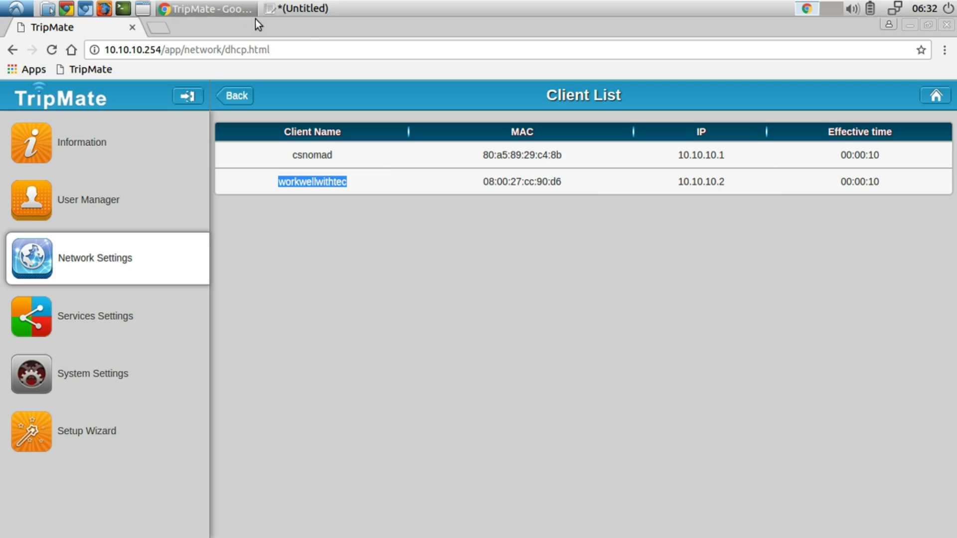
Step: Open a terminal and run ifconfig to check this computer's network address
{"action": "left_click", "coordinate": [123, 8]}
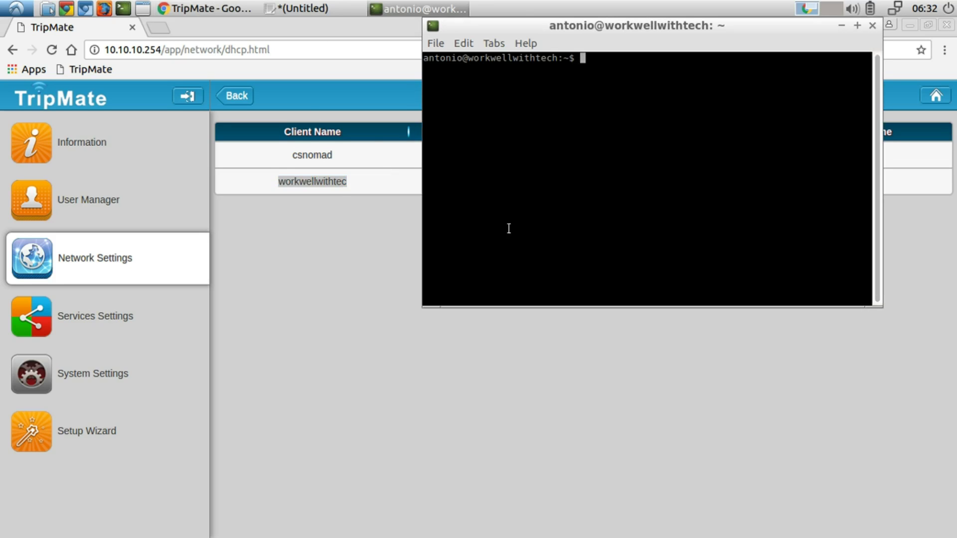
{"action": "type", "text": "ifconfig"}
{"action": "key", "text": "Return"}
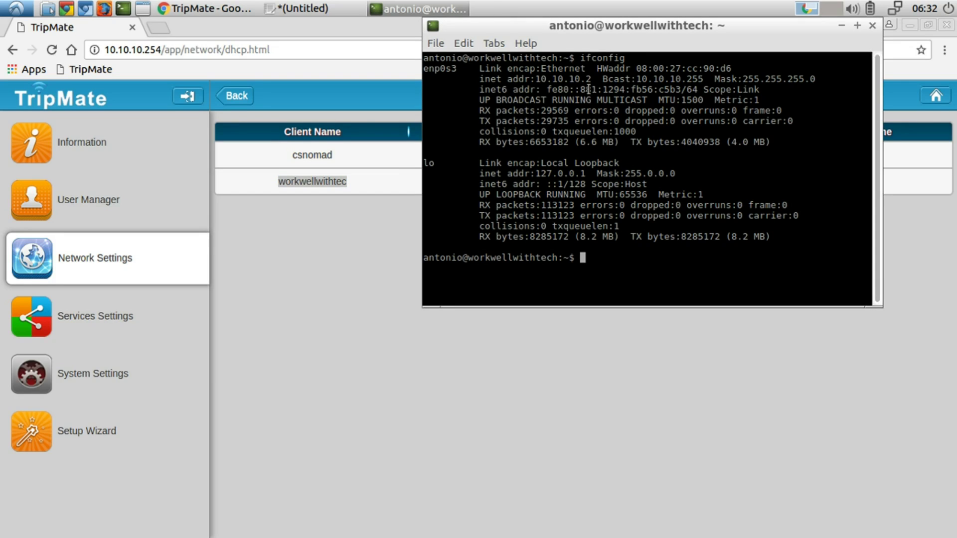
Step: Switch back to the browser, compare the IP address and client names in the client list, and return to the DHCP server settings
{"action": "left_click", "coordinate": [400, 287]}
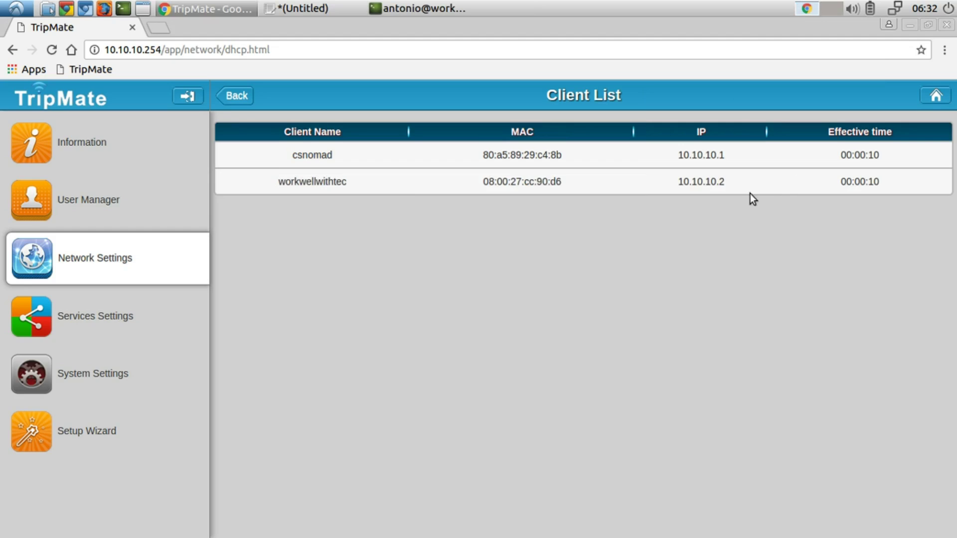
{"action": "left_click_drag", "start_coordinate": [737, 186], "coordinate": [653, 179]}
{"action": "left_click_drag", "start_coordinate": [293, 155], "coordinate": [341, 149]}
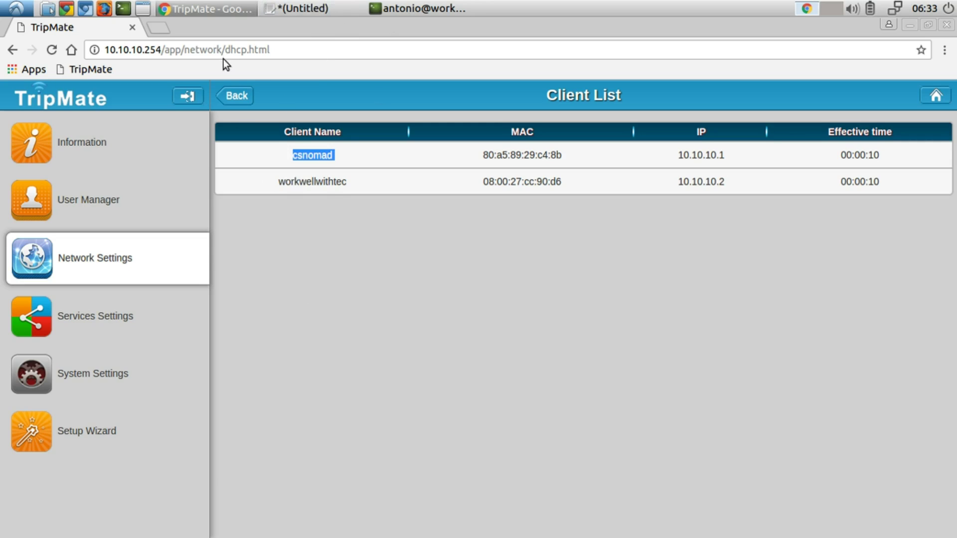
{"action": "left_click", "coordinate": [236, 95]}
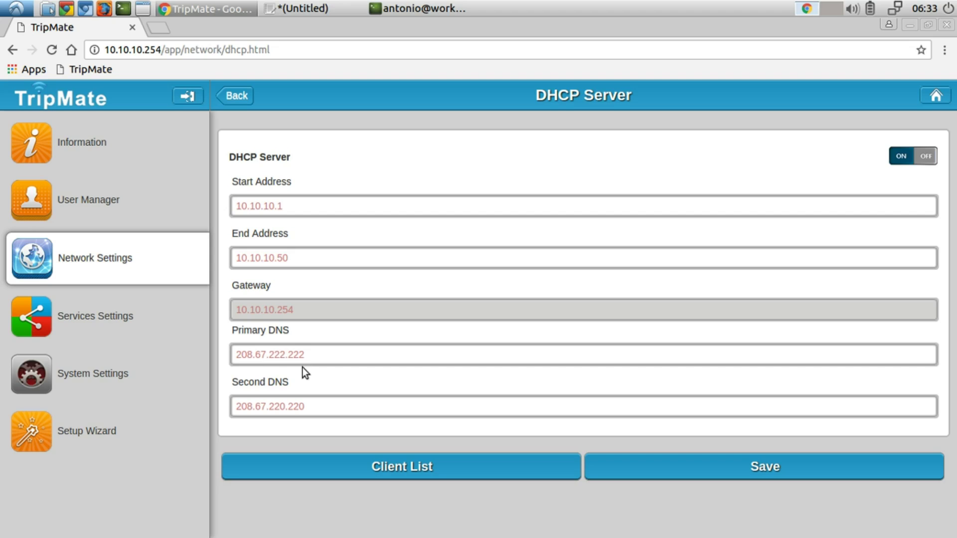
Step: Open the DLNA Service page in the services settings
{"action": "left_click", "coordinate": [134, 314]}
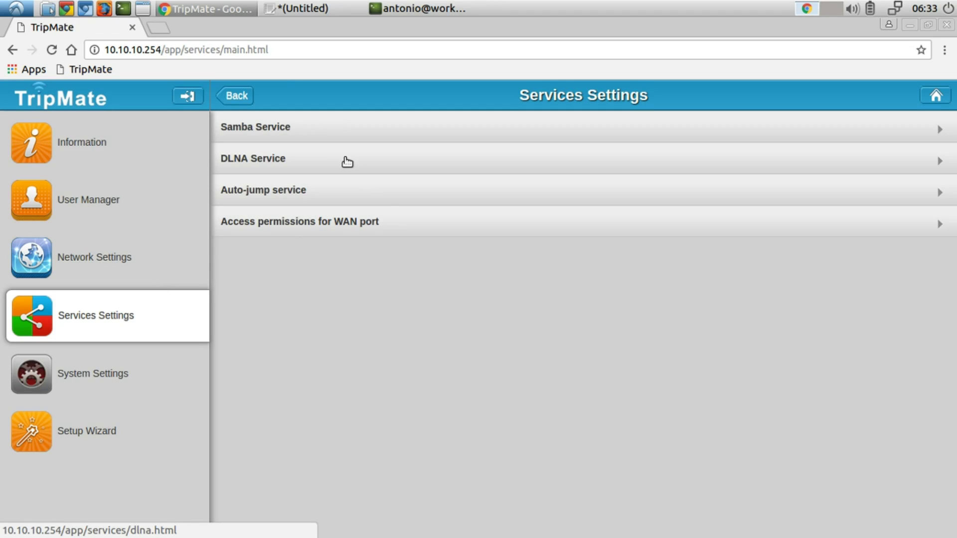
{"action": "left_click", "coordinate": [385, 167]}
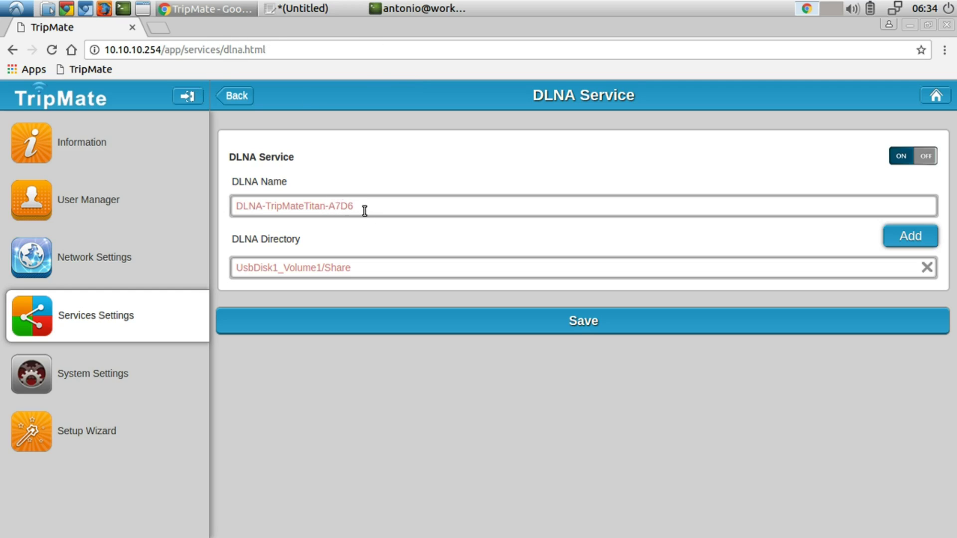
Step: Shorten the DLNA name to TripMateTitan by removing its prefix and suffix, and save the change
{"action": "left_click_drag", "start_coordinate": [264, 205], "coordinate": [229, 201]}
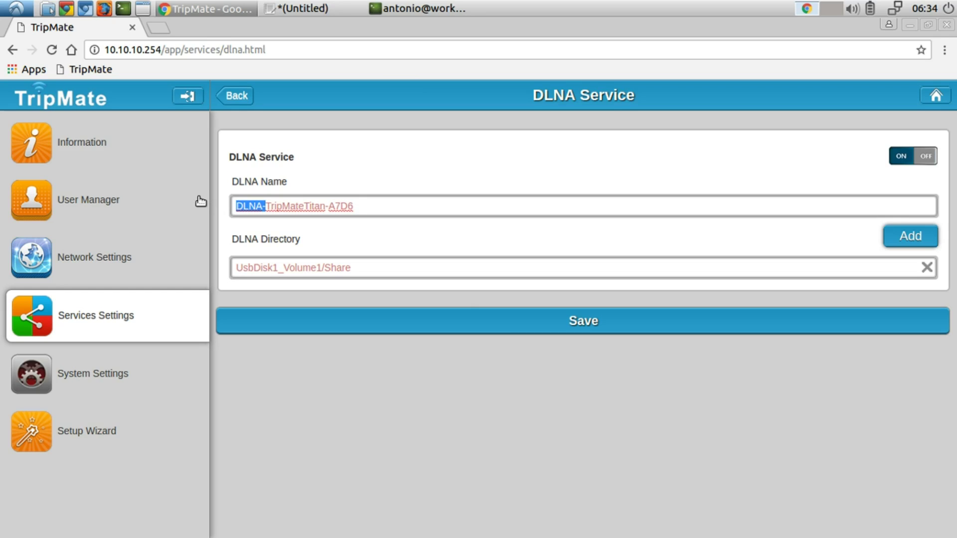
{"action": "key", "text": "BackSpace"}
{"action": "left_click", "coordinate": [340, 206]}
{"action": "key", "text": "BackSpace"}
{"action": "key", "text": "BackSpace"}
{"action": "key", "text": "BackSpace"}
{"action": "key", "text": "BackSpace"}
{"action": "key", "text": "BackSpace"}
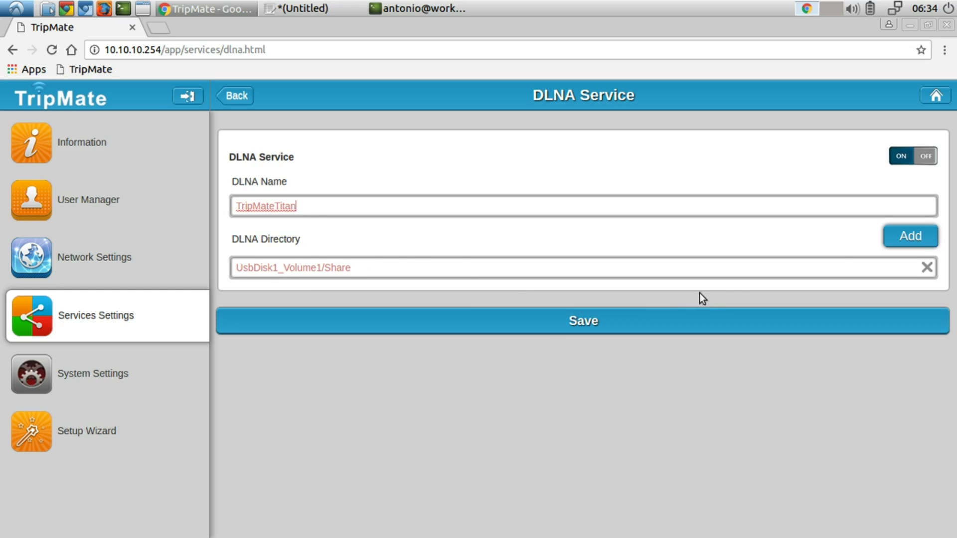
{"action": "left_click", "coordinate": [446, 318]}
Step: Remove the UsbDisk1_Volume1/Share DLNA directory and browse the disk's Share and music folders for a replacement
{"action": "left_click", "coordinate": [927, 268]}
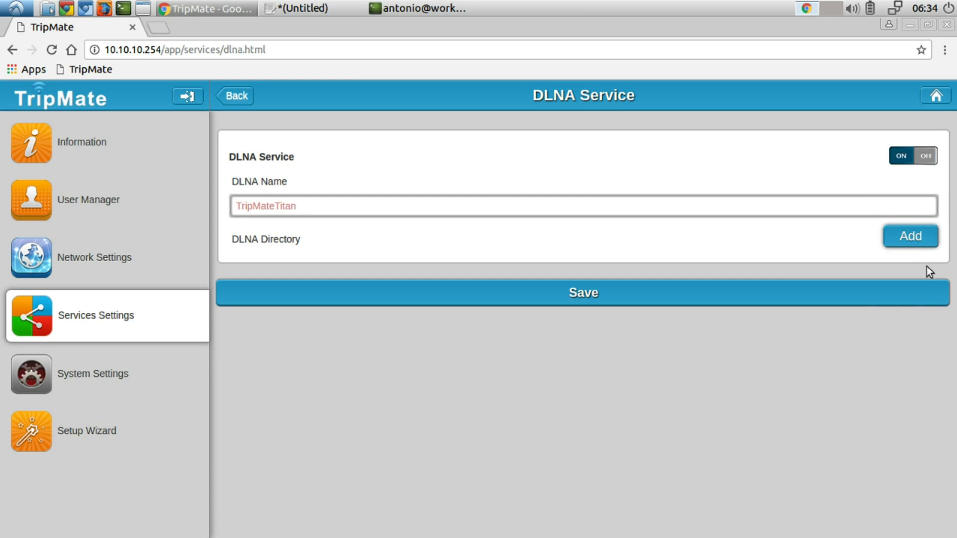
{"action": "left_click", "coordinate": [892, 239]}
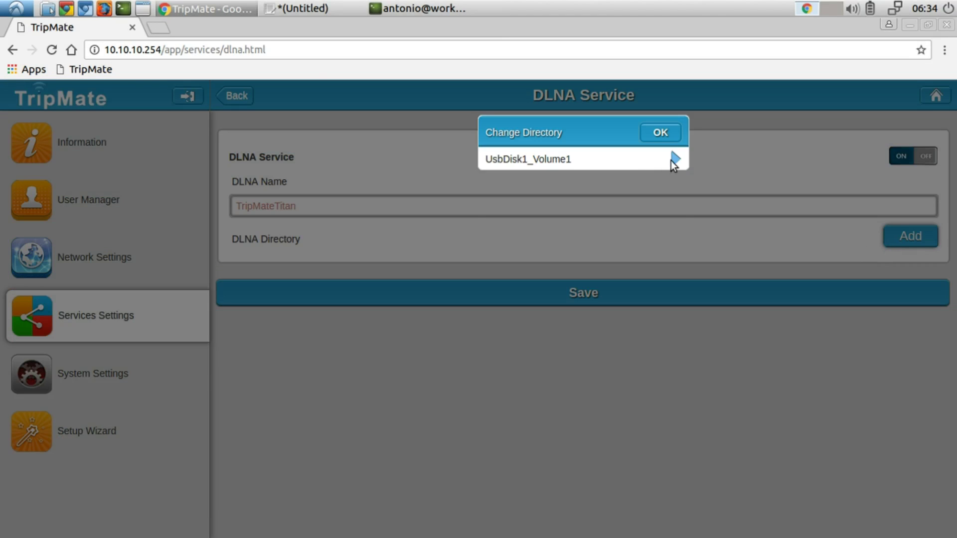
{"action": "left_click", "coordinate": [671, 160]}
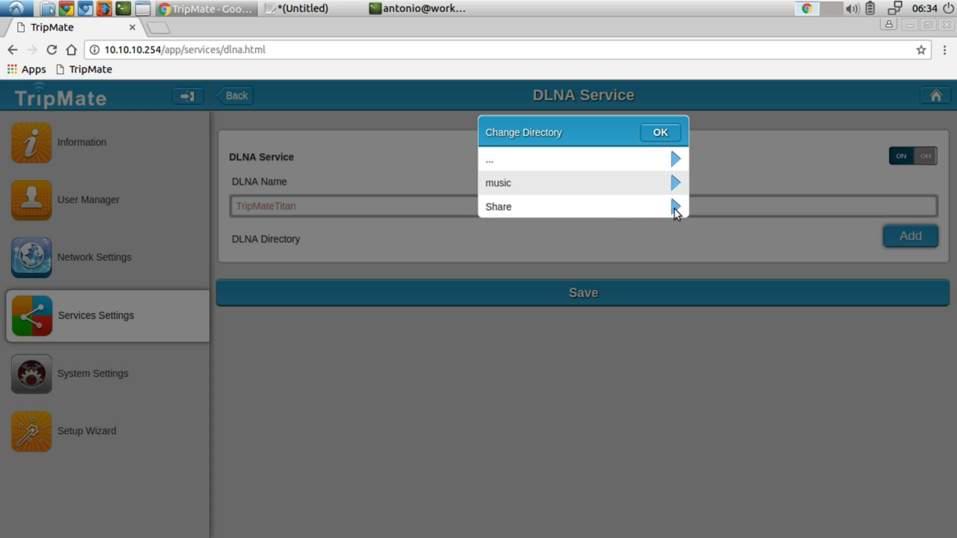
{"action": "left_click", "coordinate": [675, 206]}
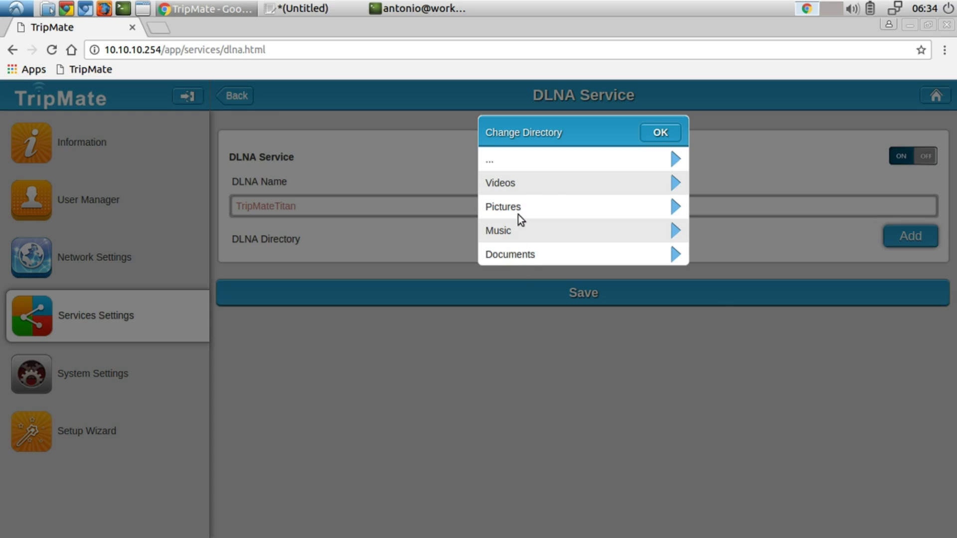
{"action": "left_click", "coordinate": [487, 160]}
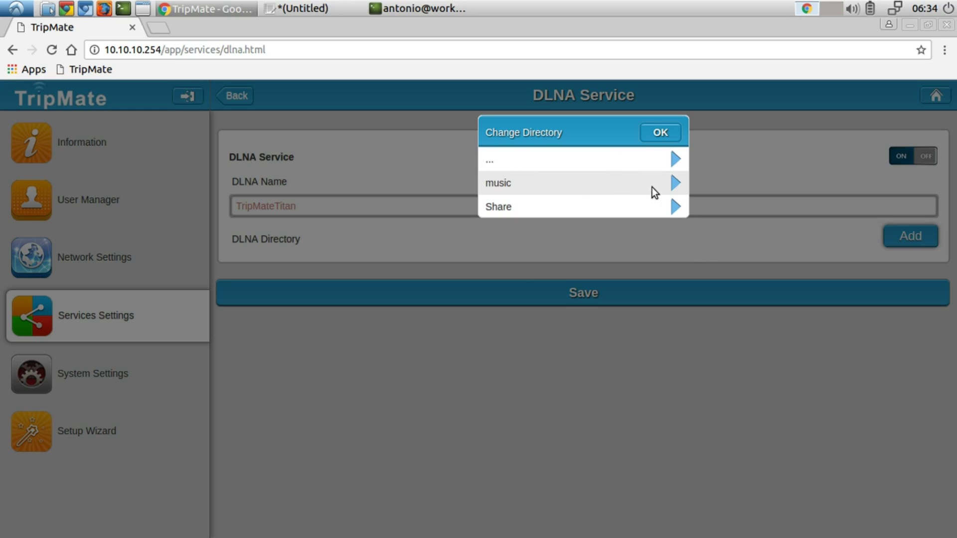
{"action": "left_click", "coordinate": [674, 183]}
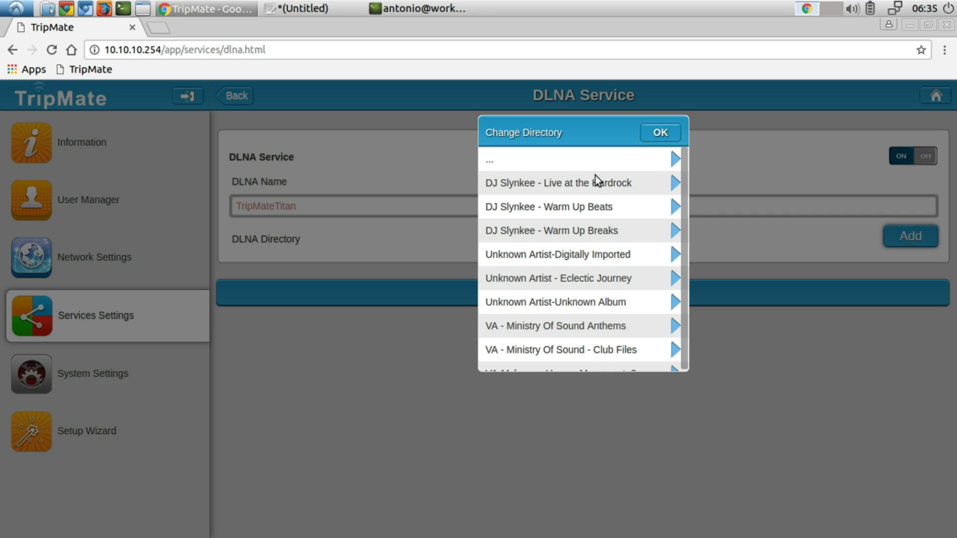
Step: Add the music folder on UsbDisk1_Volume1 as the DLNA directory
{"action": "left_click", "coordinate": [518, 162]}
{"action": "left_click", "coordinate": [676, 183]}
{"action": "left_click", "coordinate": [491, 165]}
{"action": "left_click", "coordinate": [507, 183]}
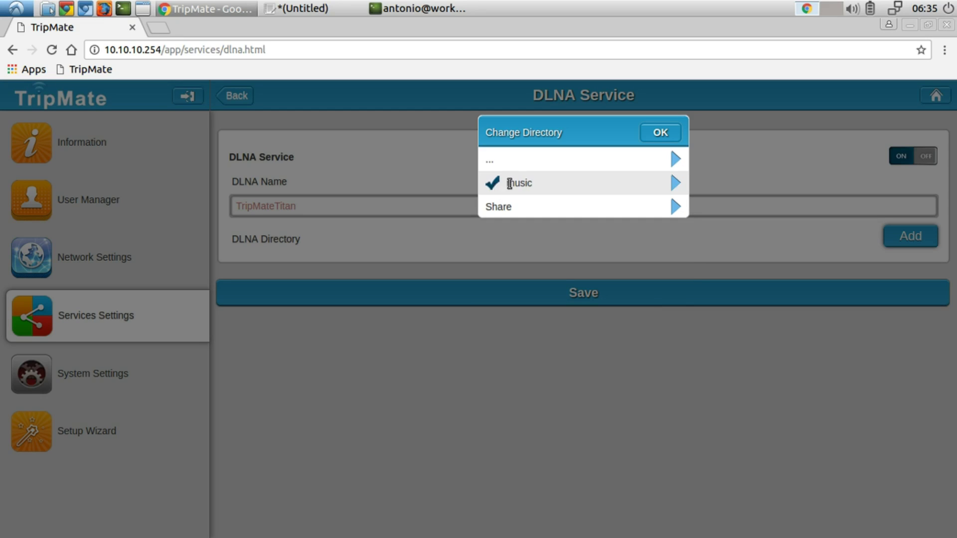
{"action": "left_click", "coordinate": [681, 185]}
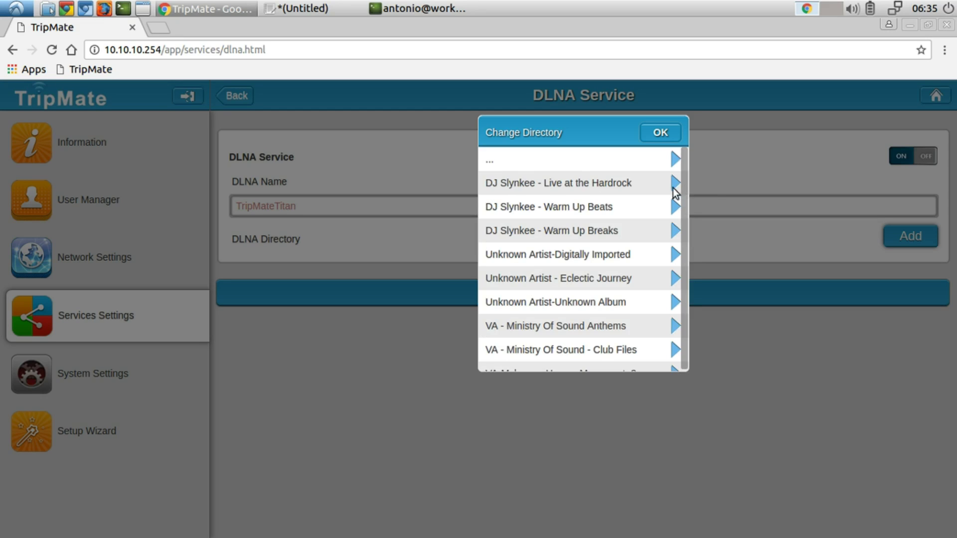
{"action": "left_click", "coordinate": [492, 161]}
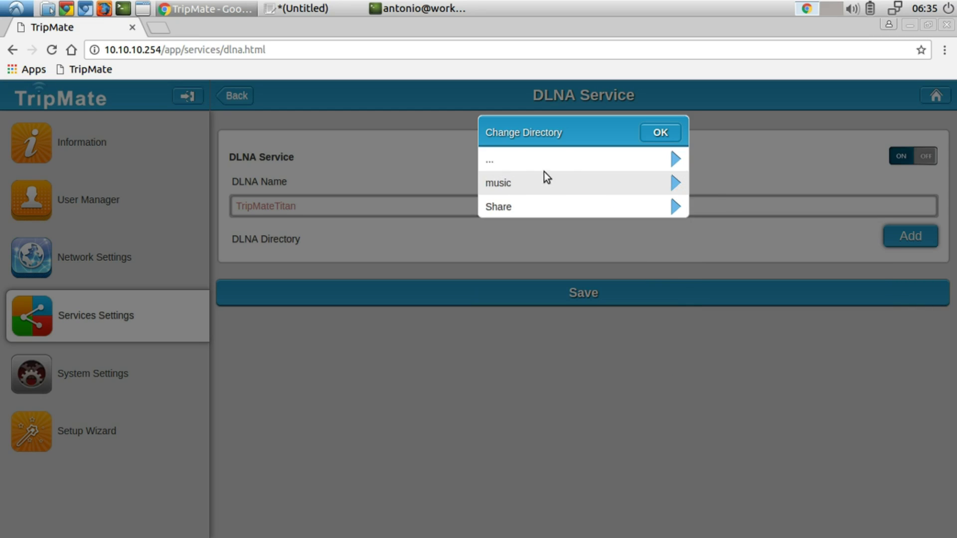
{"action": "left_click", "coordinate": [486, 185]}
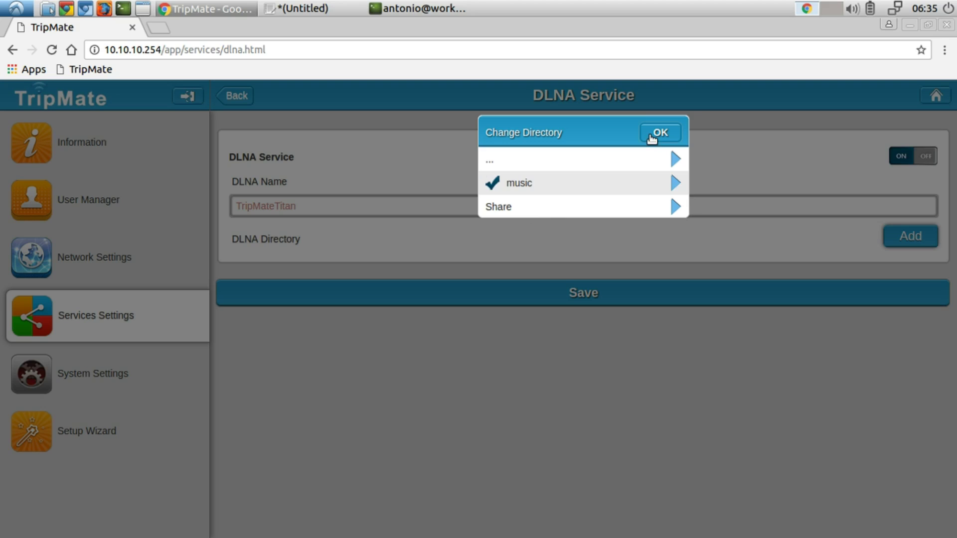
{"action": "left_click", "coordinate": [672, 138]}
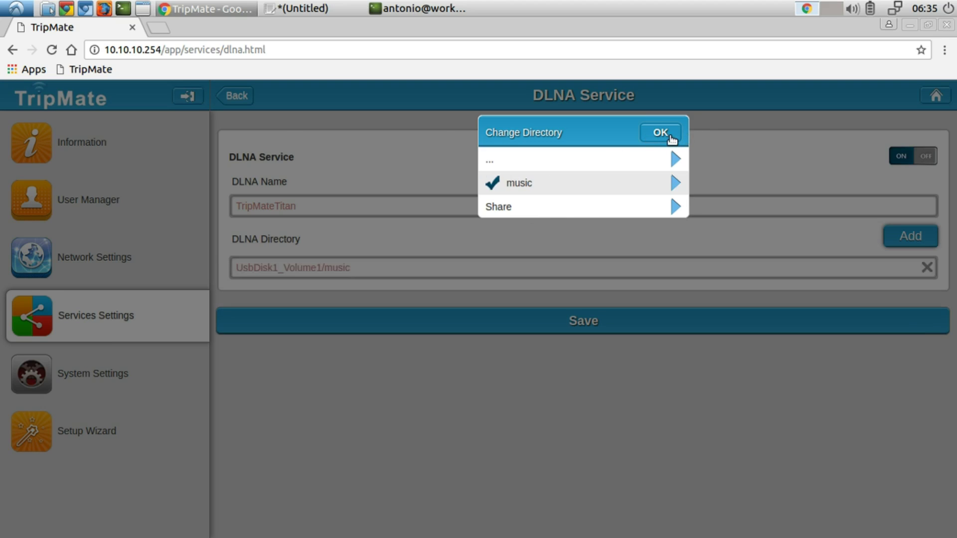
{"action": "left_click", "coordinate": [920, 245]}
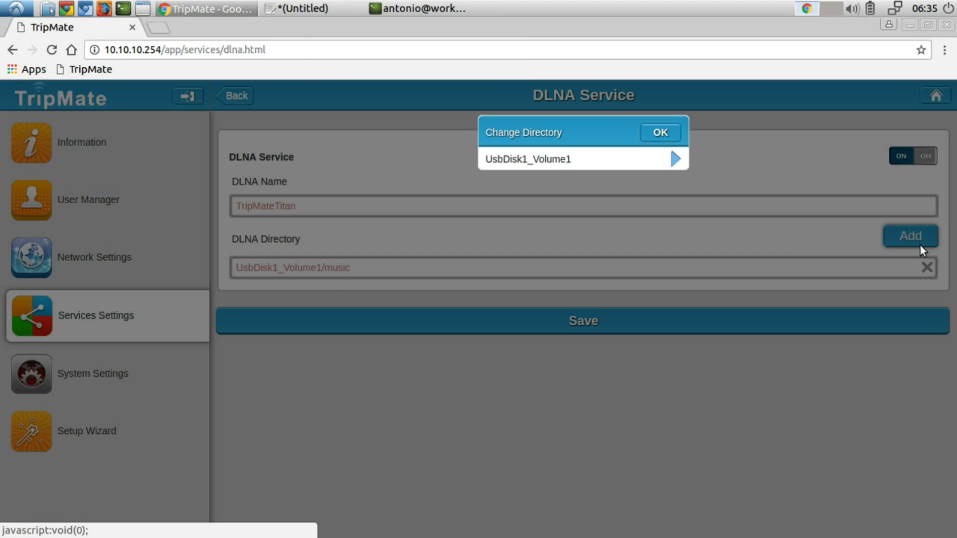
{"action": "left_click", "coordinate": [710, 152]}
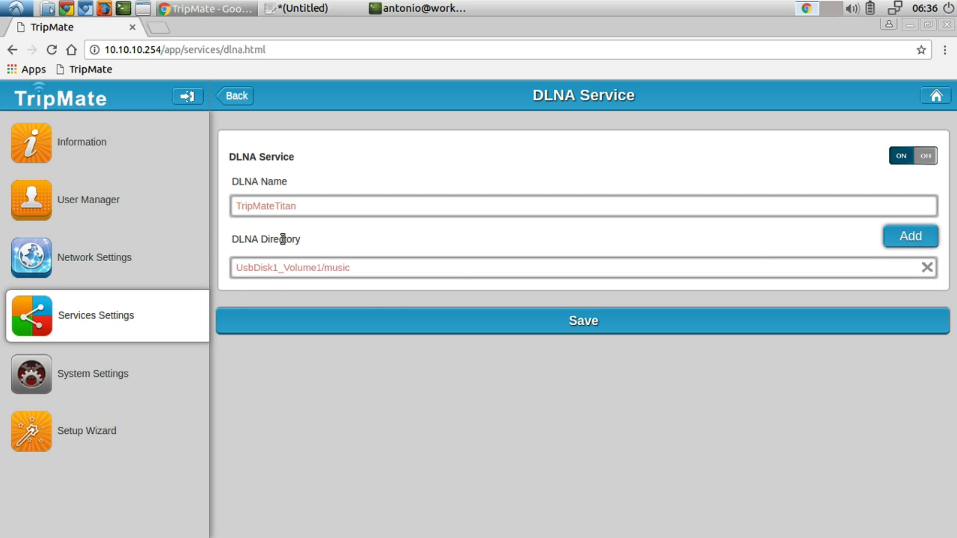
Step: Save the DLNA service settings and reopen their page to check the stored name and directory
{"action": "left_click", "coordinate": [353, 325]}
{"action": "left_click", "coordinate": [332, 327]}
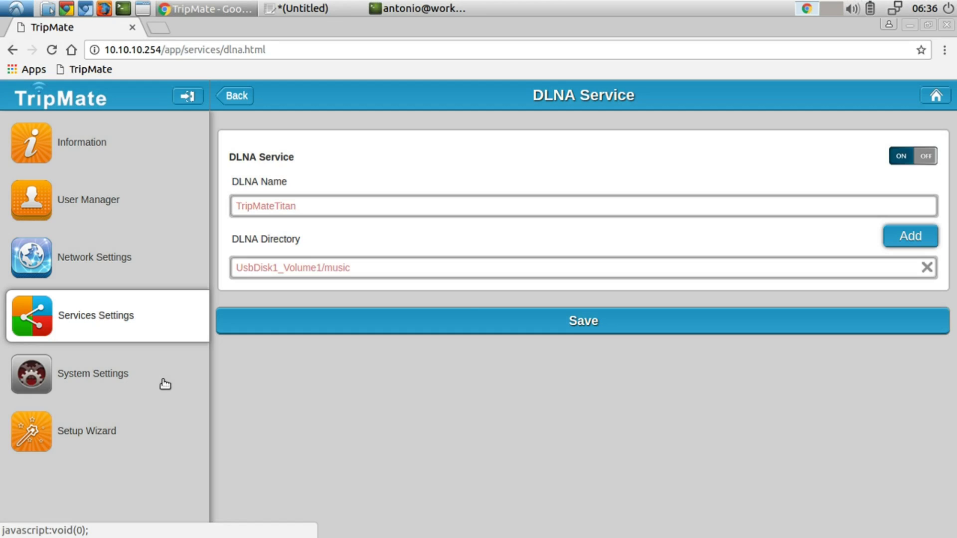
{"action": "left_click", "coordinate": [243, 99]}
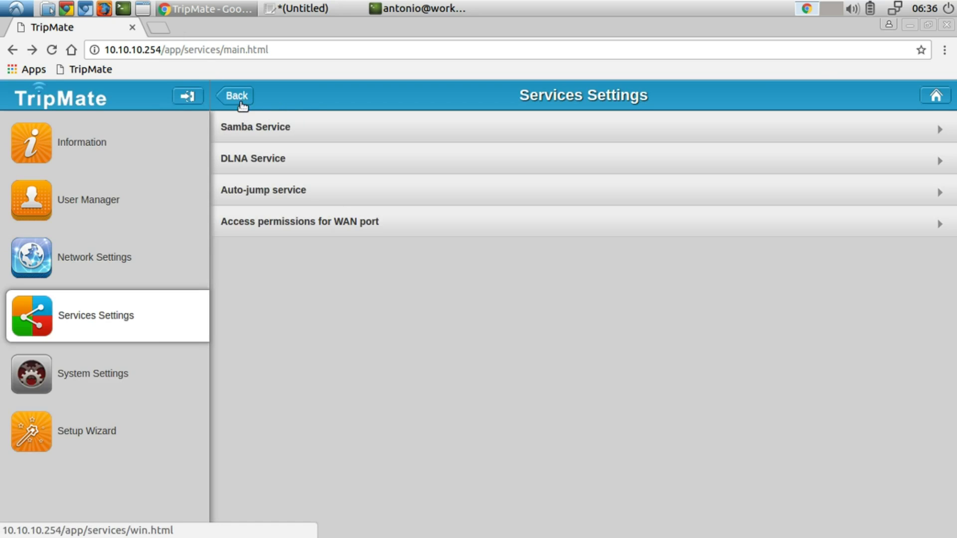
{"action": "left_click", "coordinate": [280, 153]}
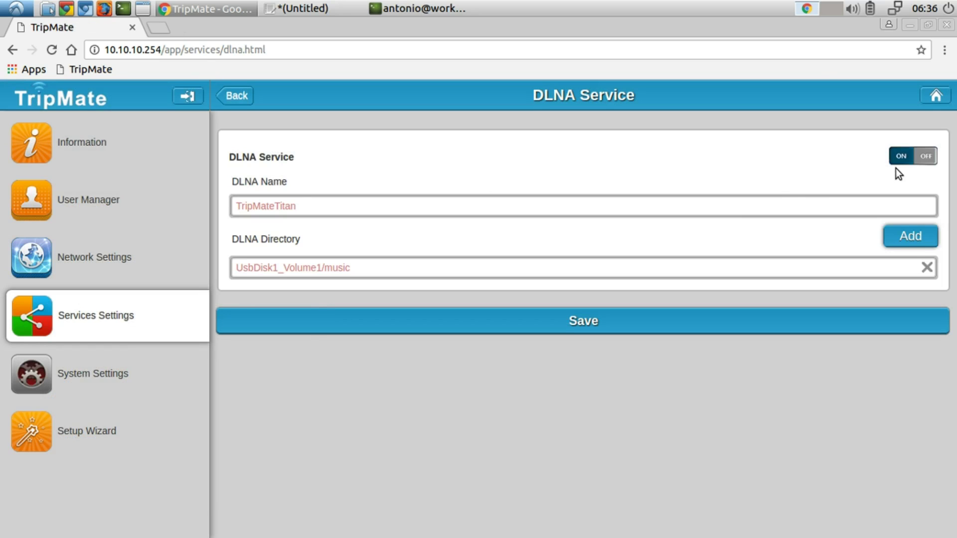
{"action": "left_click", "coordinate": [228, 99]}
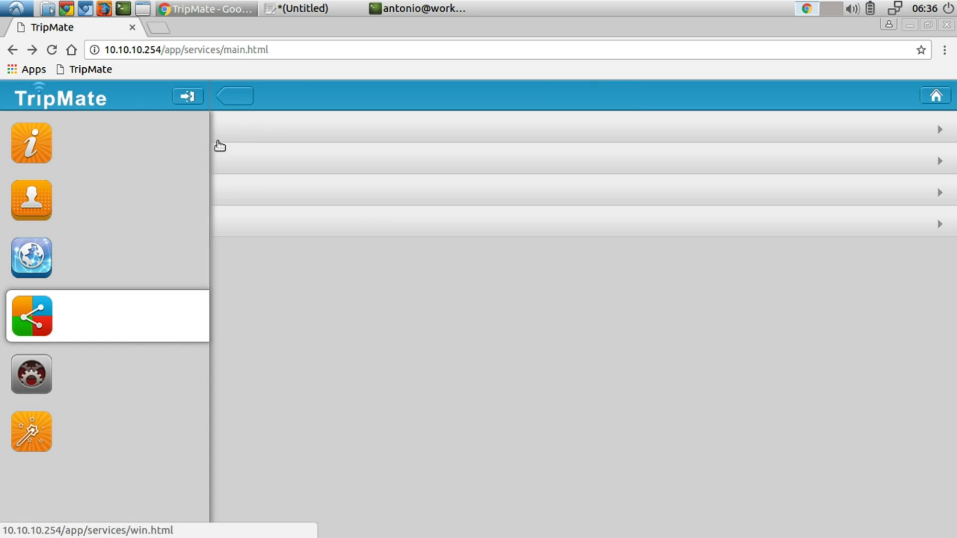
Step: Set the time zone to (GMT-07:00)Mountain in the system's time settings and save it
{"action": "left_click", "coordinate": [150, 372]}
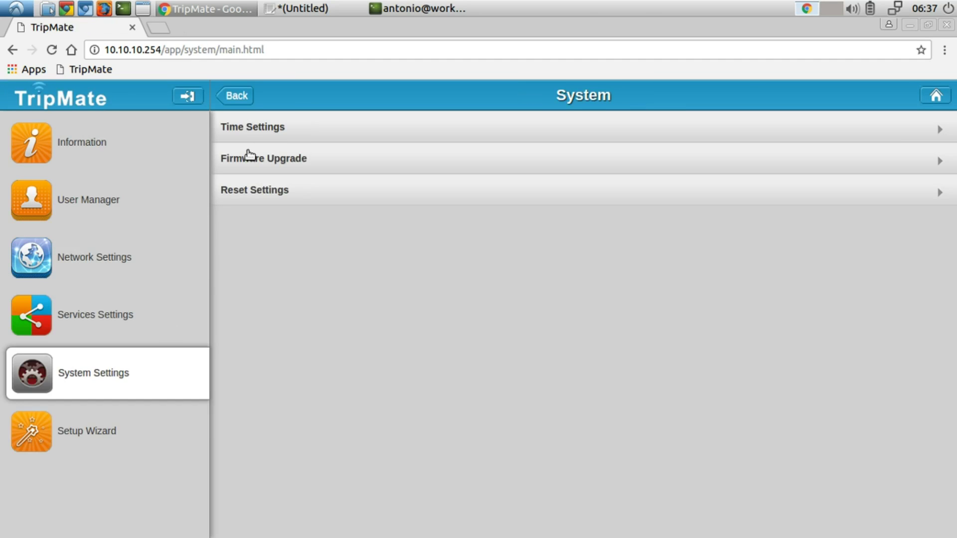
{"action": "left_click", "coordinate": [268, 132]}
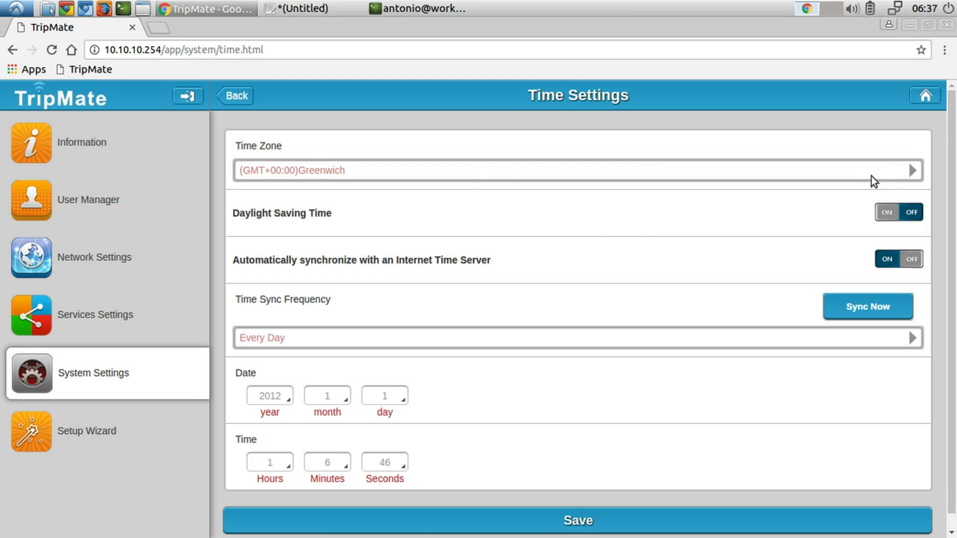
{"action": "left_click", "coordinate": [912, 170]}
{"action": "scroll", "coordinate": [589, 175], "scroll_direction": "down", "scroll_amount": 3}
{"action": "scroll", "coordinate": [588, 176], "scroll_direction": "down", "scroll_amount": 6}
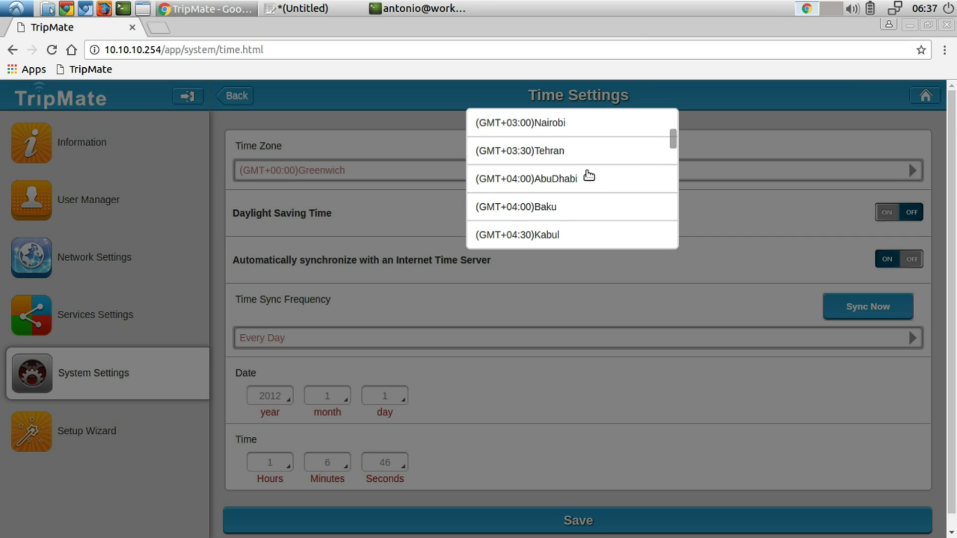
{"action": "scroll", "coordinate": [589, 175], "scroll_direction": "down", "scroll_amount": 8}
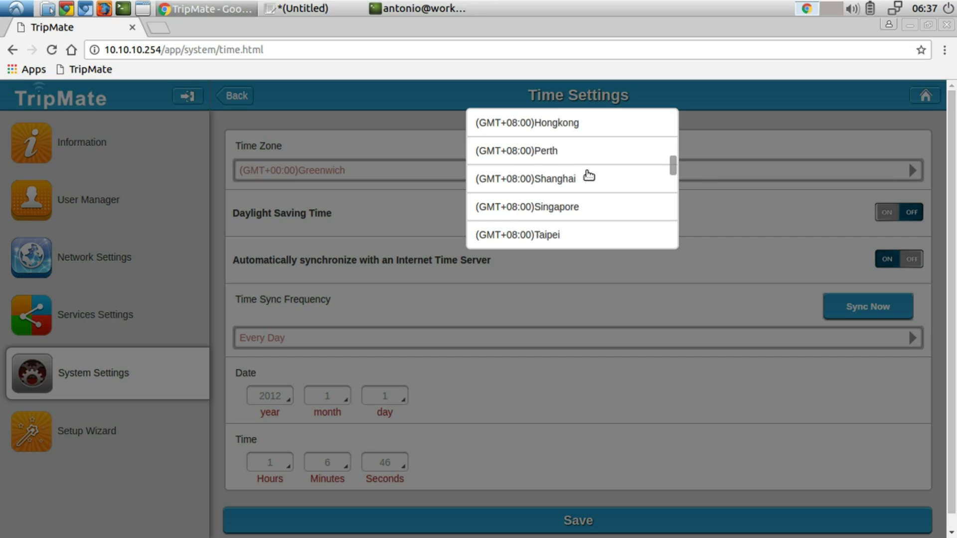
{"action": "scroll", "coordinate": [588, 176], "scroll_direction": "down", "scroll_amount": 2}
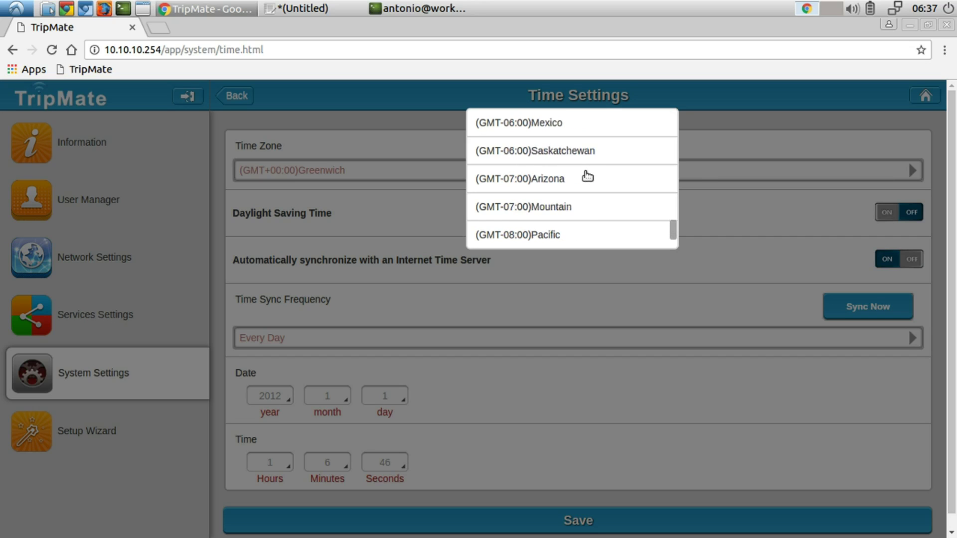
{"action": "left_click", "coordinate": [584, 210]}
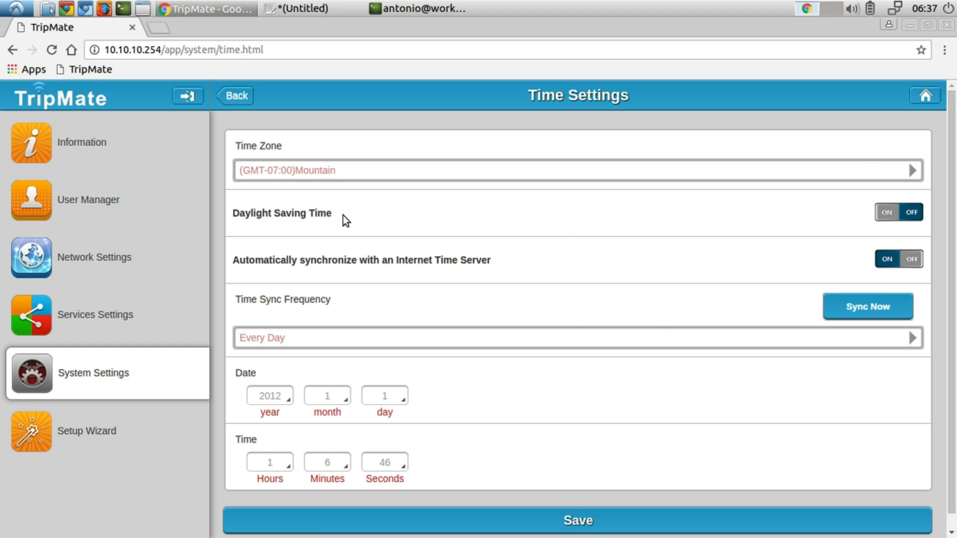
{"action": "left_click", "coordinate": [536, 526]}
{"action": "scroll", "coordinate": [556, 393], "scroll_direction": "down", "scroll_amount": 1}
{"action": "scroll", "coordinate": [553, 378], "scroll_direction": "up", "scroll_amount": 1}
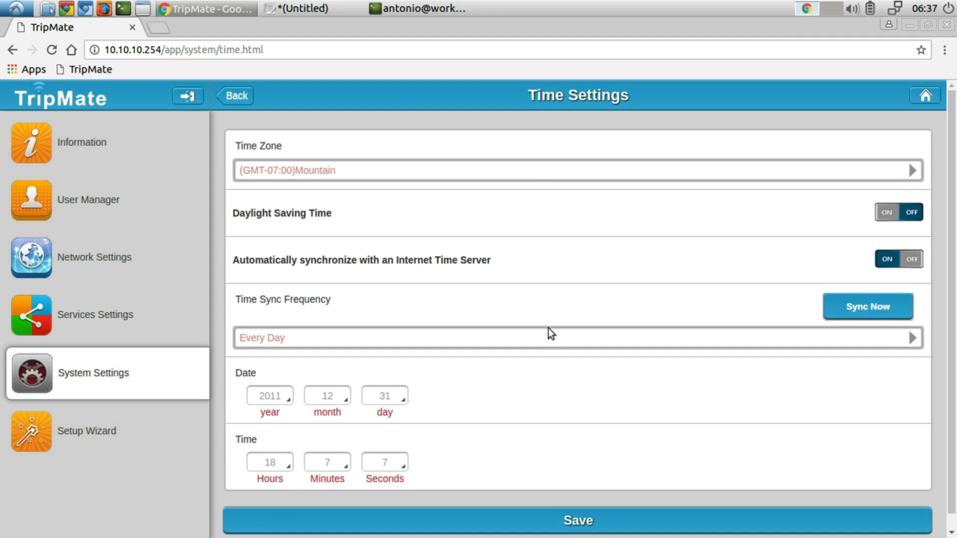